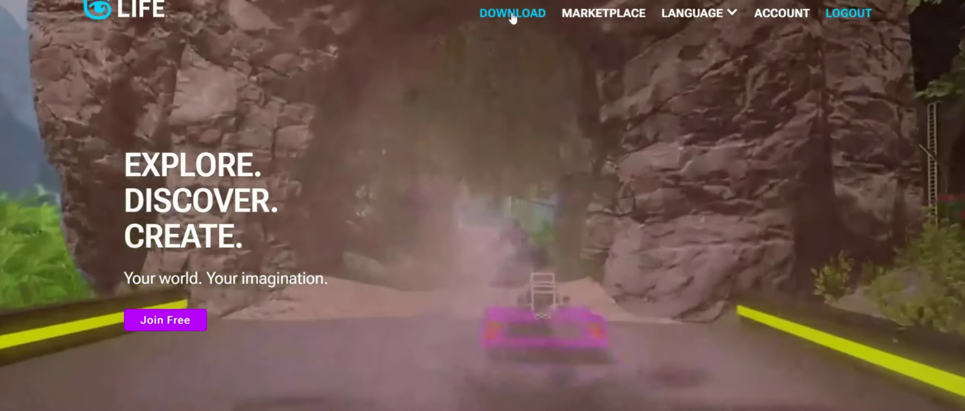
Step: Go to the Second Life website's Downloads page from the top navigation bar
{"action": "left_click", "coordinate": [513, 13]}
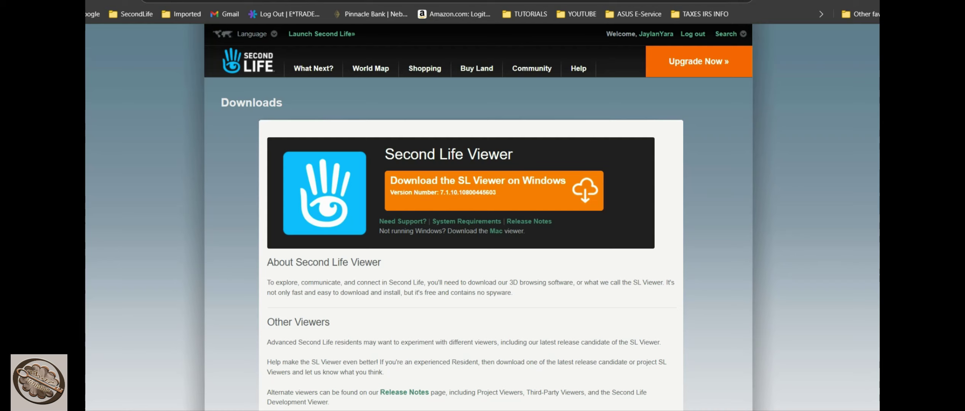
Step: Run the downloaded Second Life setup from Edge's downloads, keeping English as installer language
{"action": "left_click", "coordinate": [873, 1]}
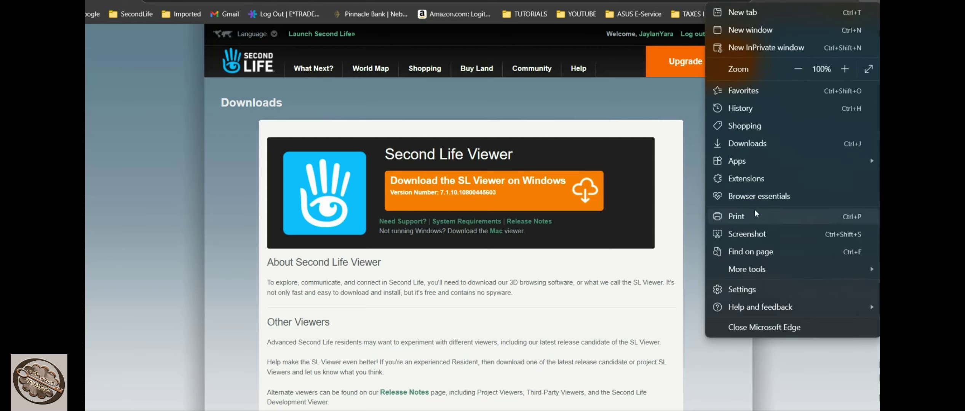
{"action": "left_click", "coordinate": [750, 145]}
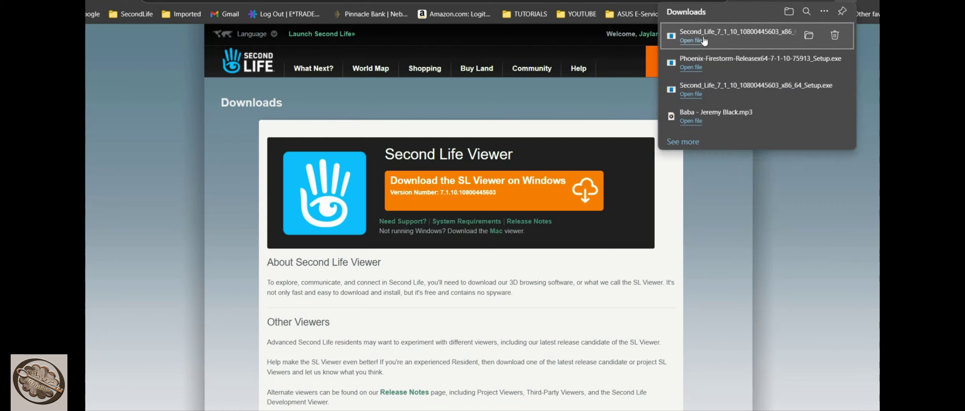
{"action": "left_click", "coordinate": [698, 41]}
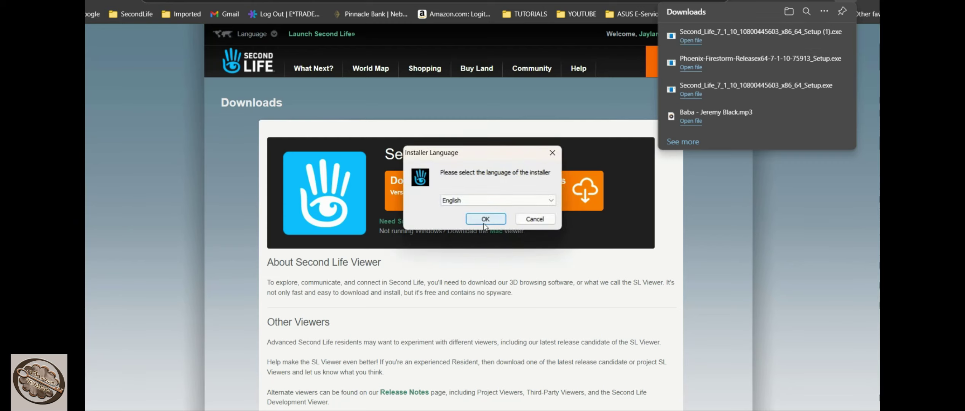
{"action": "left_click", "coordinate": [495, 201]}
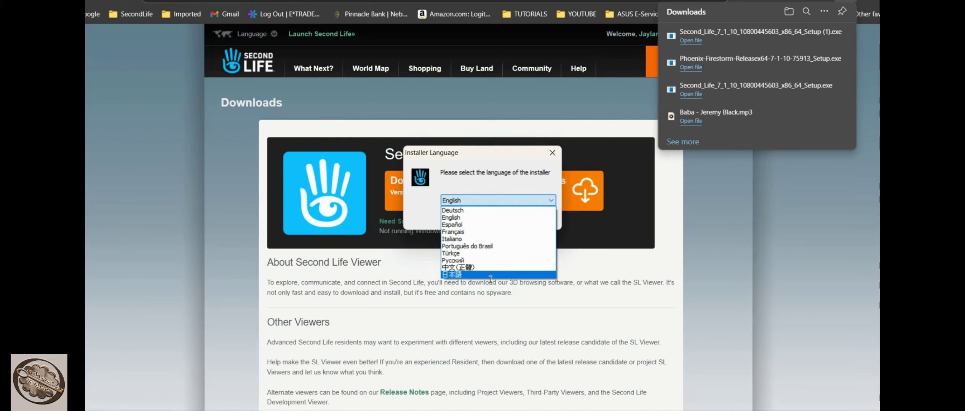
{"action": "left_click", "coordinate": [534, 200]}
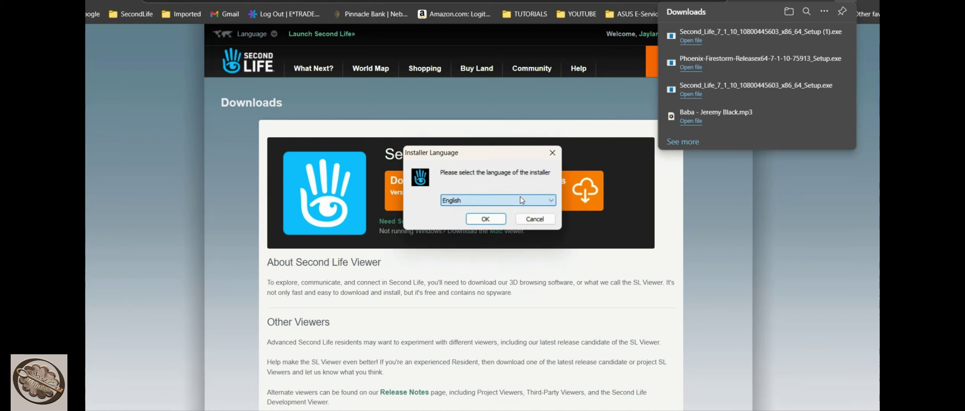
{"action": "left_click", "coordinate": [481, 222]}
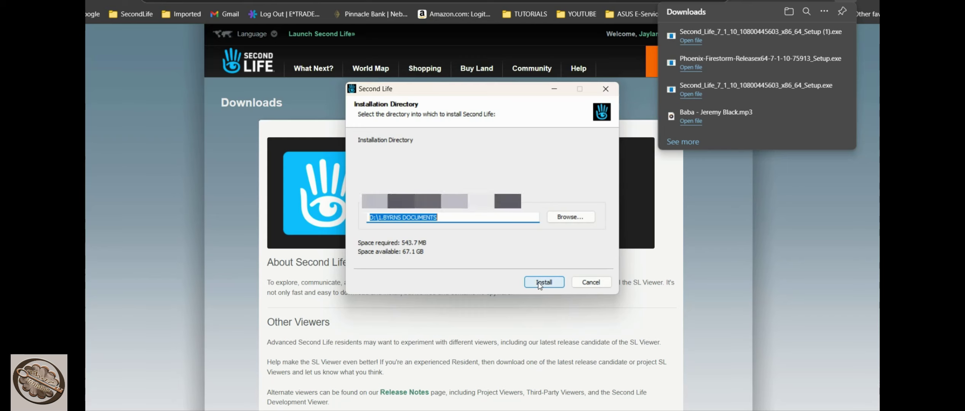
Step: Install Second Life to the chosen folder, letting the installer close the running viewer
{"action": "left_click", "coordinate": [540, 284]}
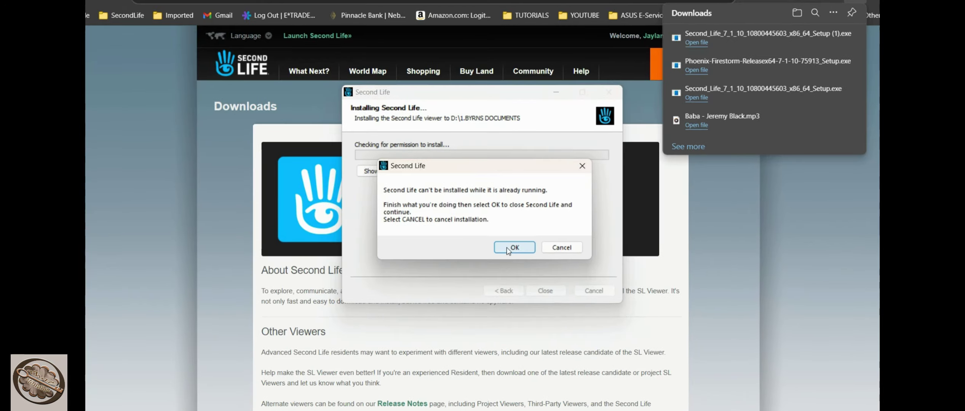
{"action": "left_click", "coordinate": [507, 248]}
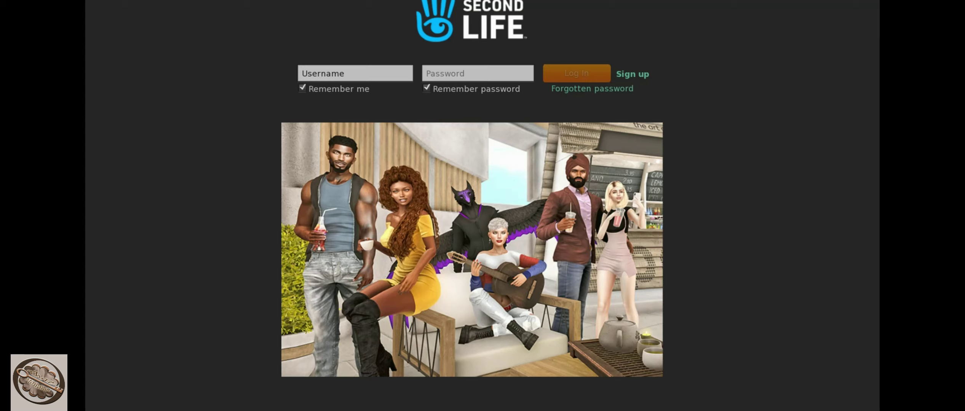
Step: Quit the Second Life viewer from its login screen with Ctrl+Q and confirm
{"action": "key", "text": "ctrl+q"}
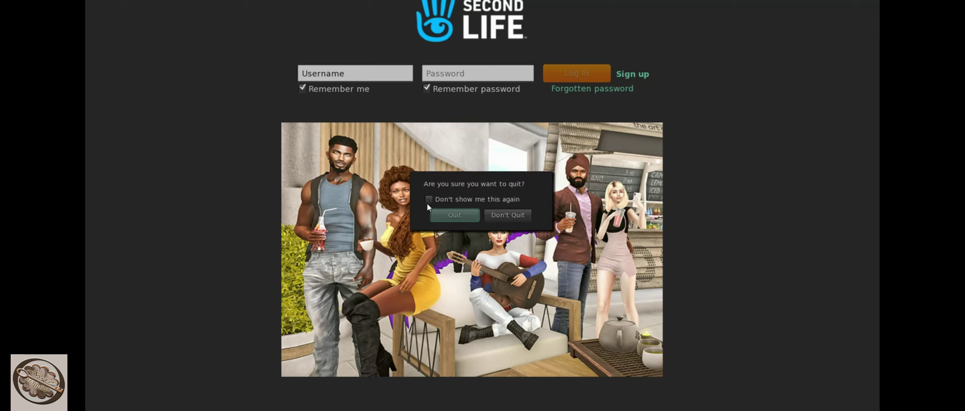
{"action": "left_click", "coordinate": [462, 211]}
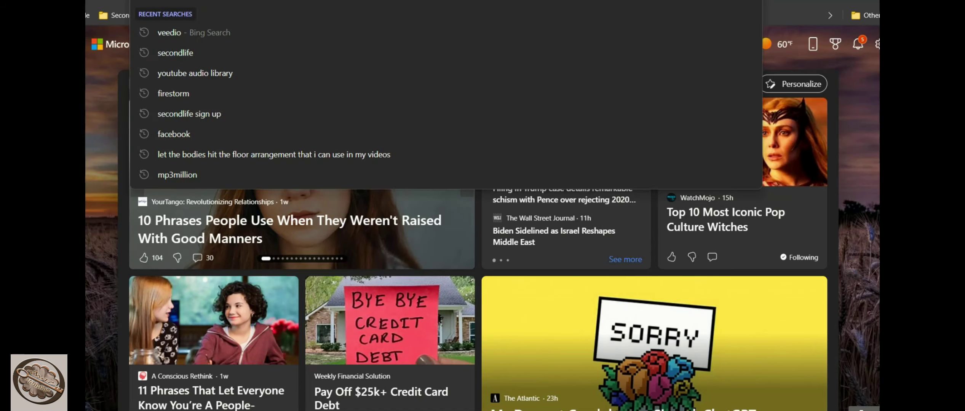
Step: Search the web for 'firestor' and open the Firestorm downloads page
{"action": "type", "text": "firestor"}
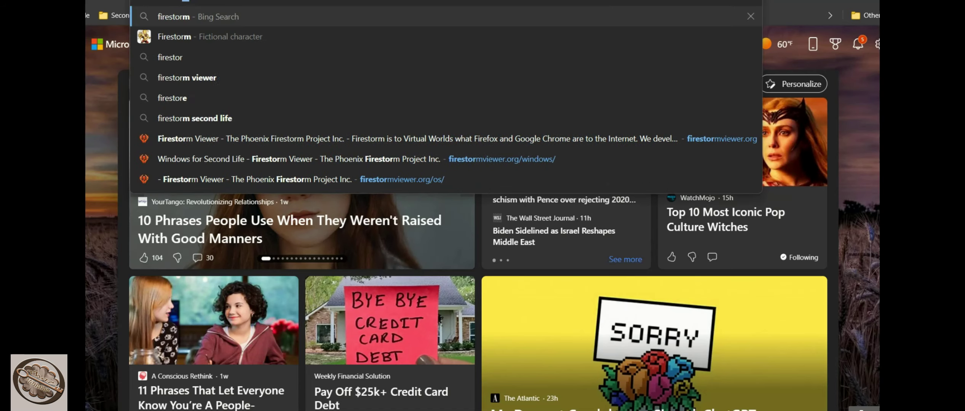
{"action": "key", "text": "Return"}
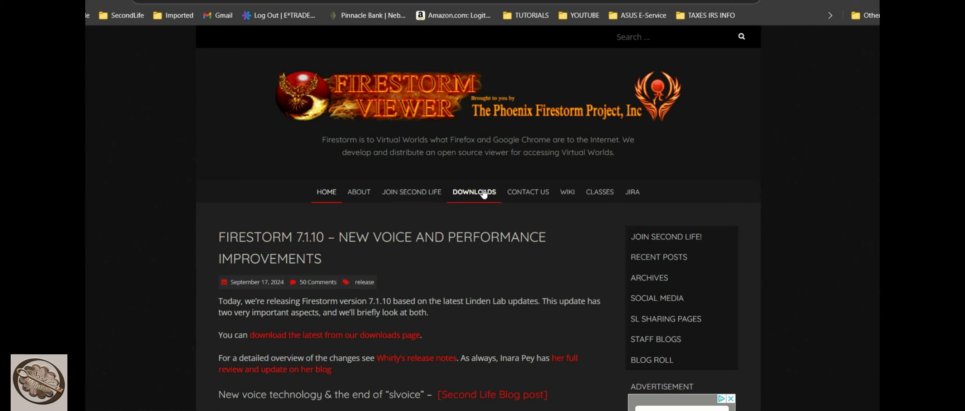
{"action": "left_click", "coordinate": [474, 193]}
Step: Download the 64-bit Windows Firestorm installer for Second Life
{"action": "scroll", "coordinate": [402, 291], "scroll_direction": "down", "scroll_amount": 8}
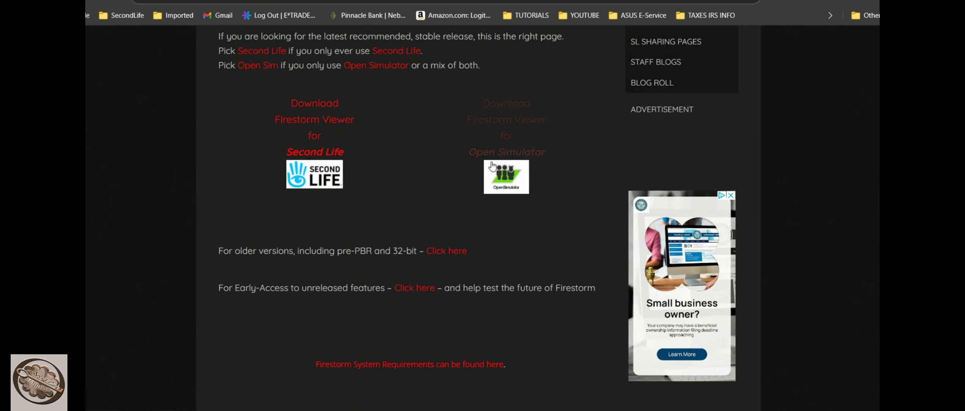
{"action": "left_click", "coordinate": [313, 181]}
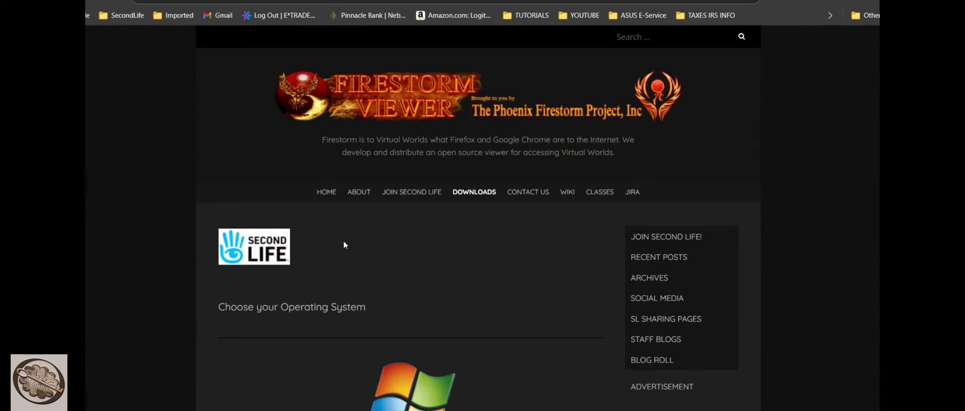
{"action": "scroll", "coordinate": [437, 348], "scroll_direction": "down", "scroll_amount": 4}
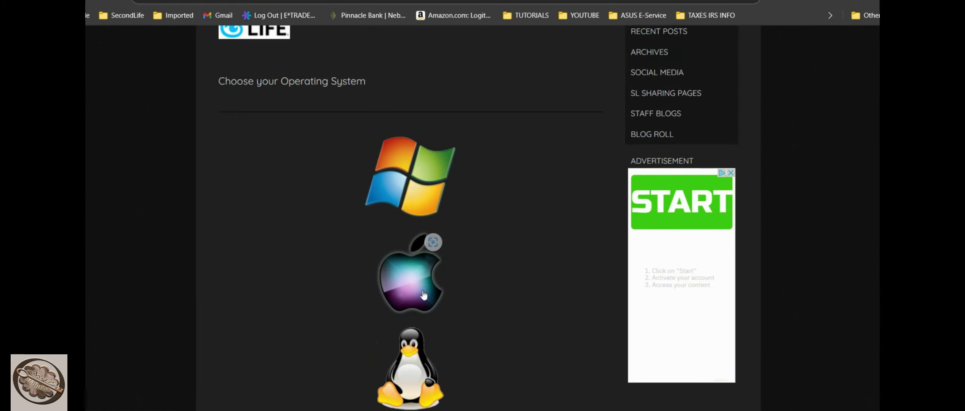
{"action": "left_click", "coordinate": [454, 178]}
{"action": "scroll", "coordinate": [351, 242], "scroll_direction": "down", "scroll_amount": 8}
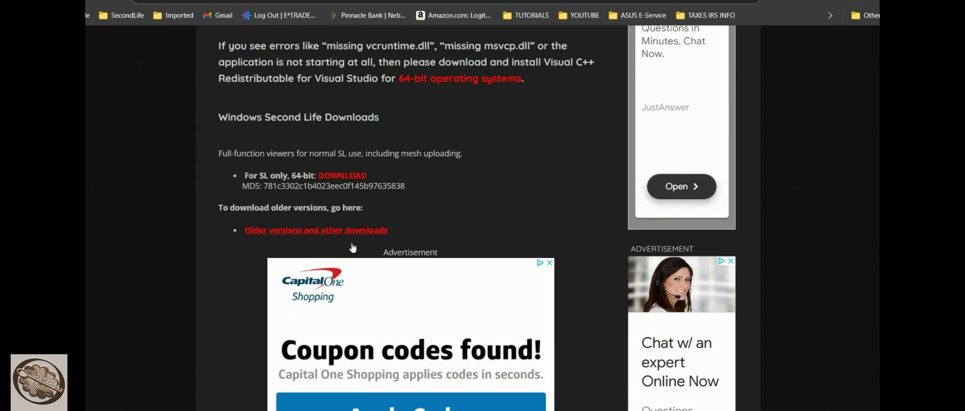
{"action": "scroll", "coordinate": [353, 248], "scroll_direction": "down", "scroll_amount": 1}
{"action": "scroll", "coordinate": [351, 244], "scroll_direction": "up", "scroll_amount": 3}
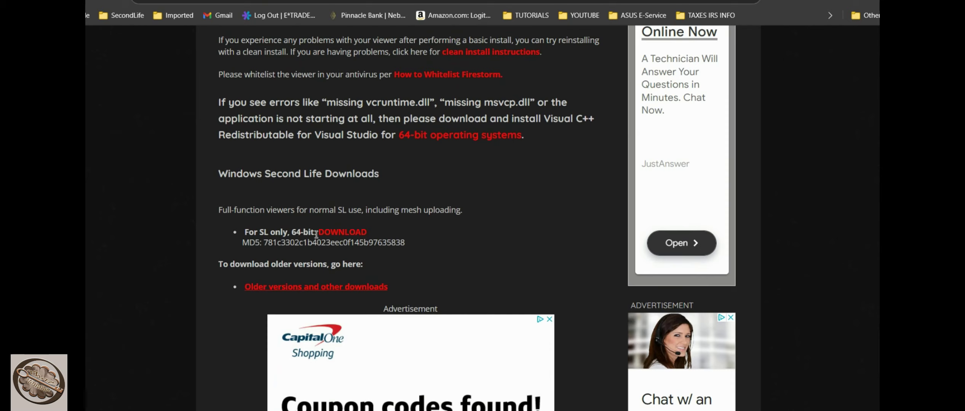
{"action": "left_click", "coordinate": [353, 232]}
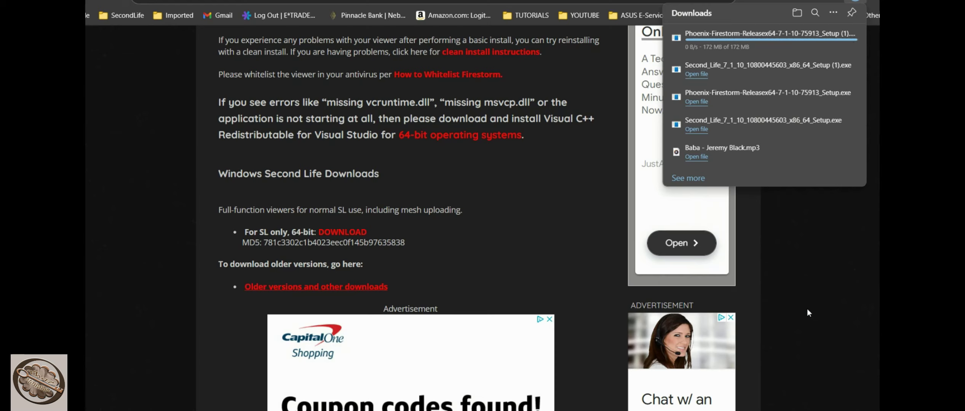
{"action": "left_click", "coordinate": [497, 267]}
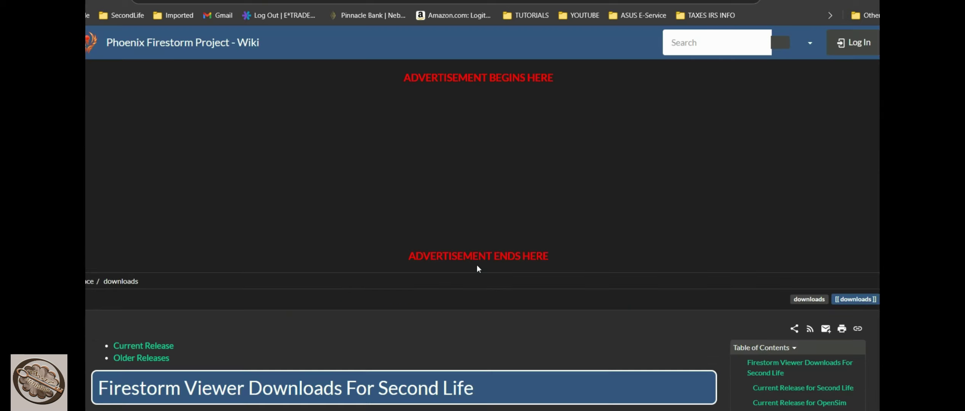
{"action": "scroll", "coordinate": [477, 265], "scroll_direction": "down", "scroll_amount": 4}
{"action": "scroll", "coordinate": [477, 266], "scroll_direction": "down", "scroll_amount": 10}
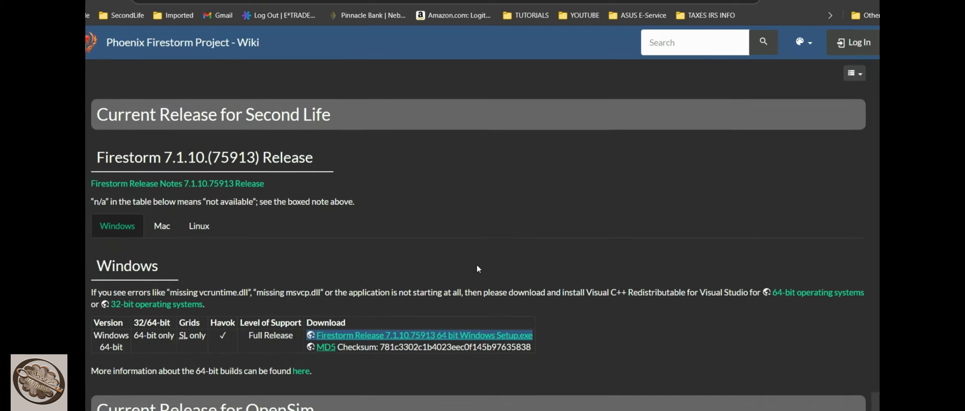
{"action": "scroll", "coordinate": [171, 237], "scroll_direction": "down", "scroll_amount": 2}
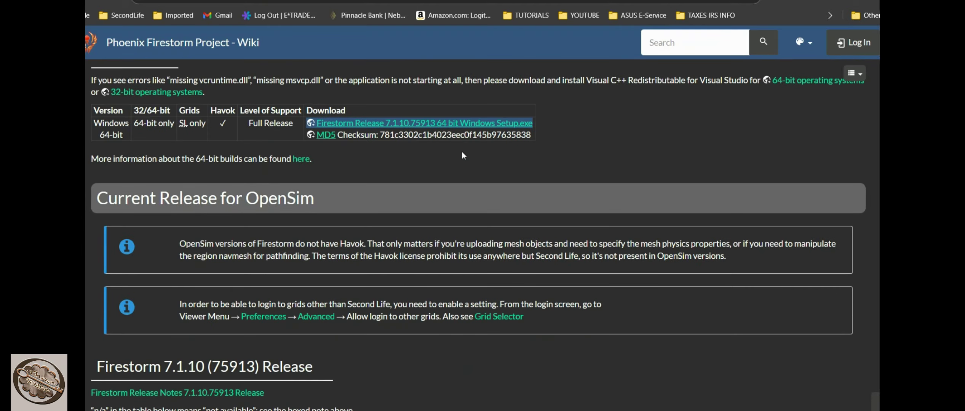
{"action": "scroll", "coordinate": [216, 178], "scroll_direction": "down", "scroll_amount": 5}
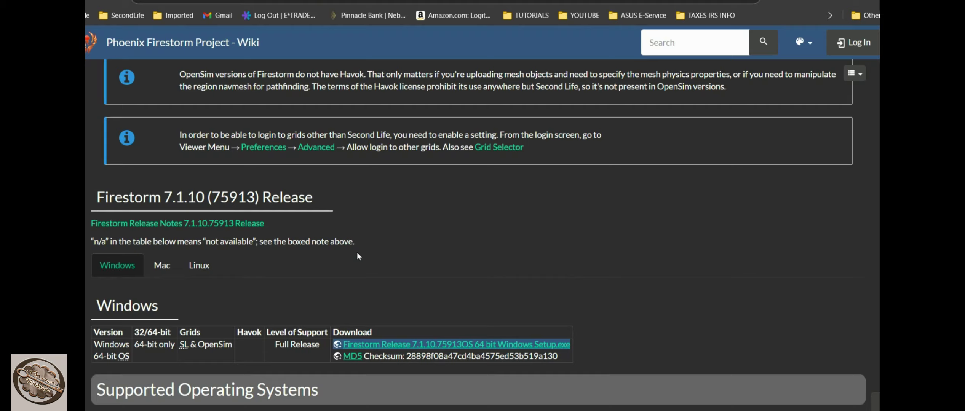
{"action": "scroll", "coordinate": [357, 256], "scroll_direction": "down", "scroll_amount": 15}
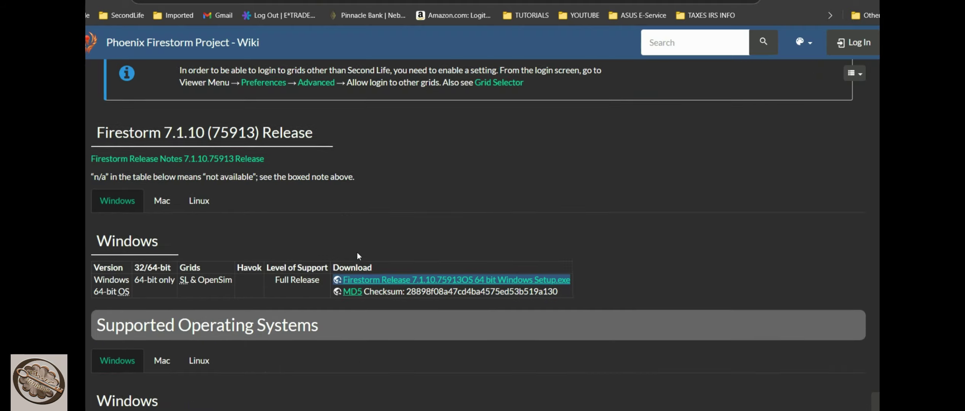
{"action": "scroll", "coordinate": [357, 252], "scroll_direction": "down", "scroll_amount": 3}
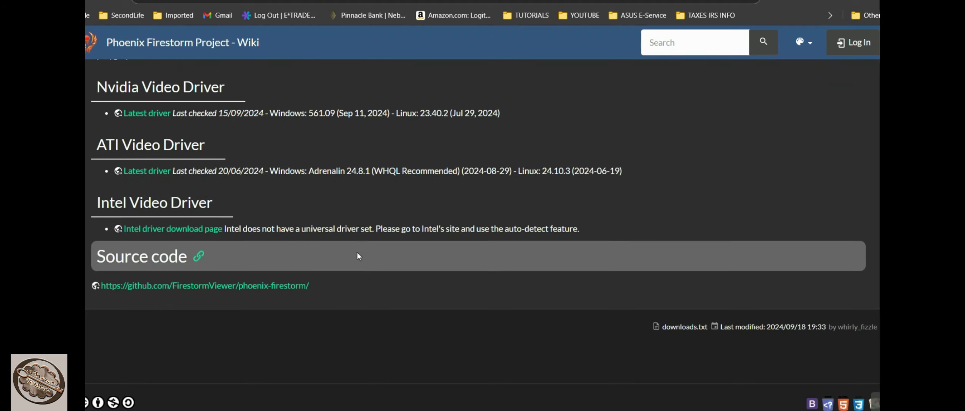
{"action": "scroll", "coordinate": [357, 253], "scroll_direction": "up", "scroll_amount": 10}
{"action": "scroll", "coordinate": [357, 252], "scroll_direction": "up", "scroll_amount": 10}
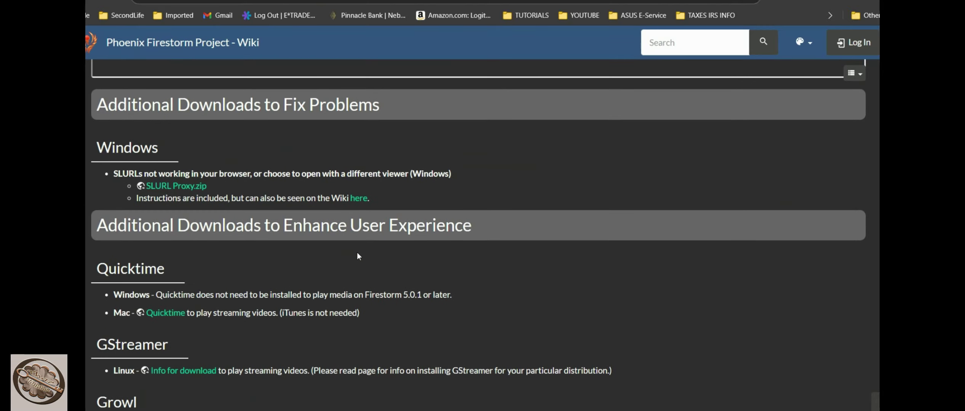
{"action": "scroll", "coordinate": [356, 252], "scroll_direction": "up", "scroll_amount": 12}
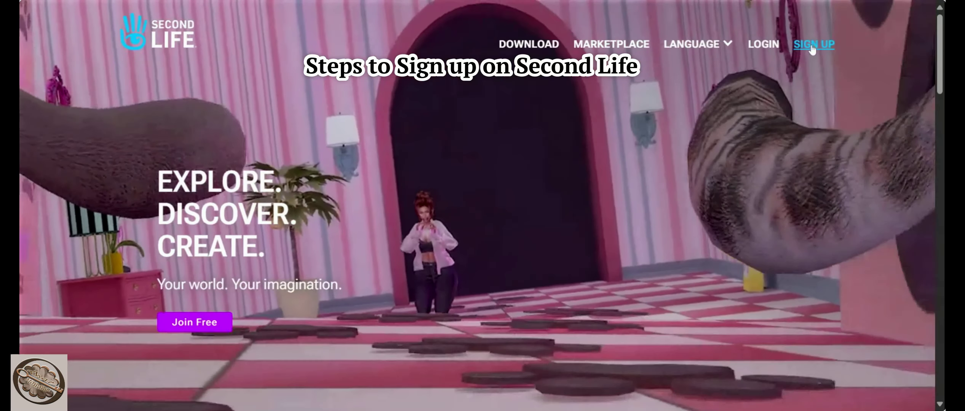
Step: Start a new account sign-up, entering a username and replacing the prefilled password
{"action": "left_click", "coordinate": [812, 45]}
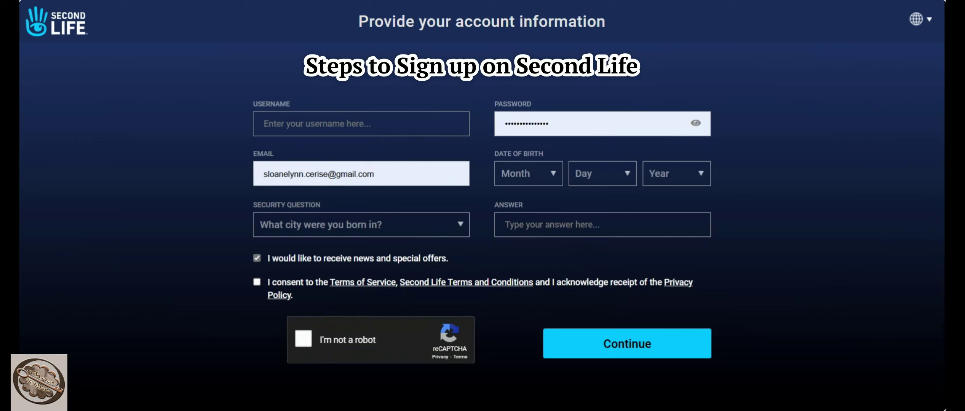
{"action": "left_click", "coordinate": [305, 124]}
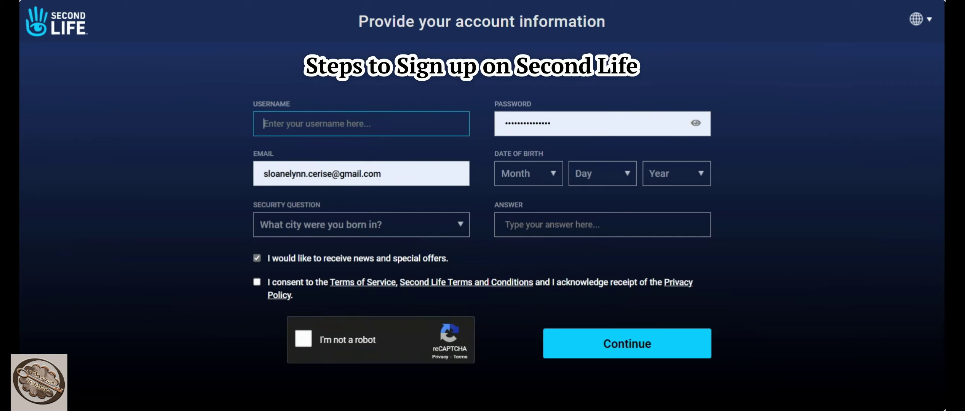
{"action": "type", "text": "stupidtest"}
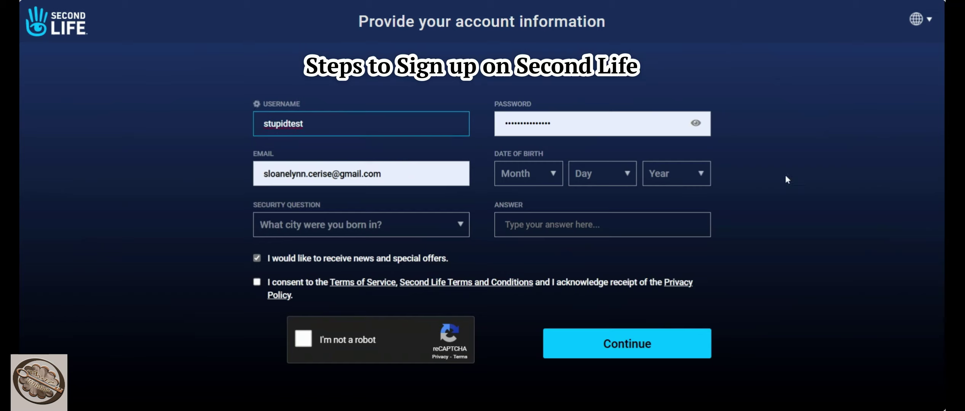
{"action": "key", "text": "Tab"}
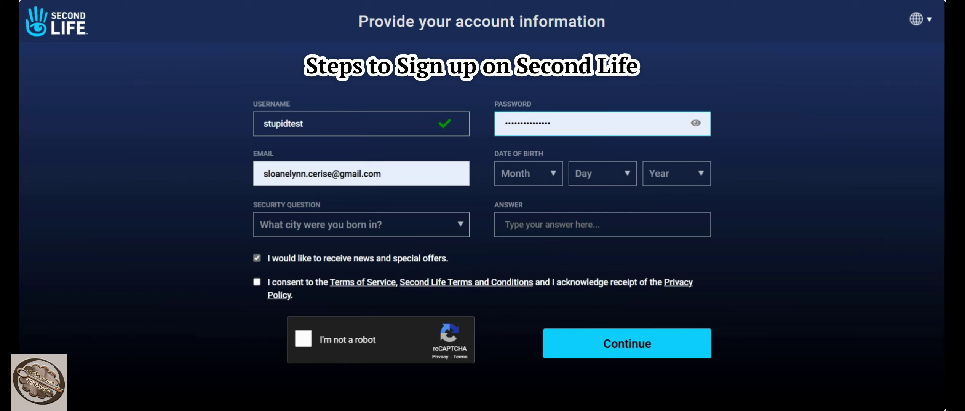
{"action": "key", "text": "ctrl+a"}
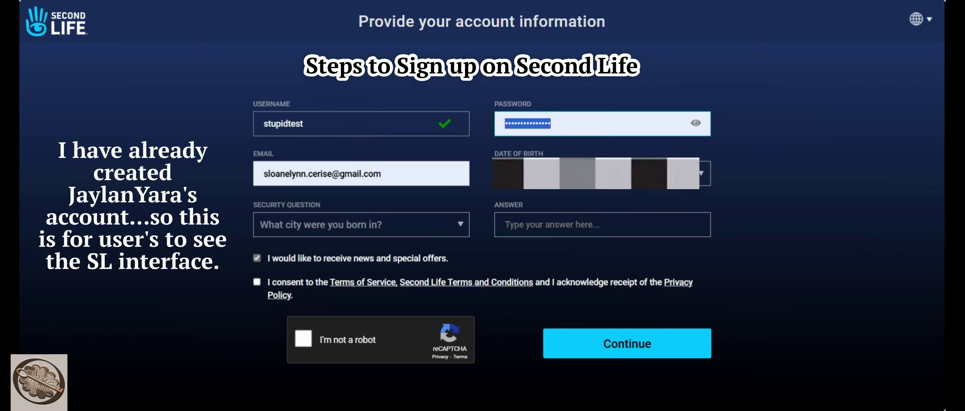
{"action": "type", "text": "****"}
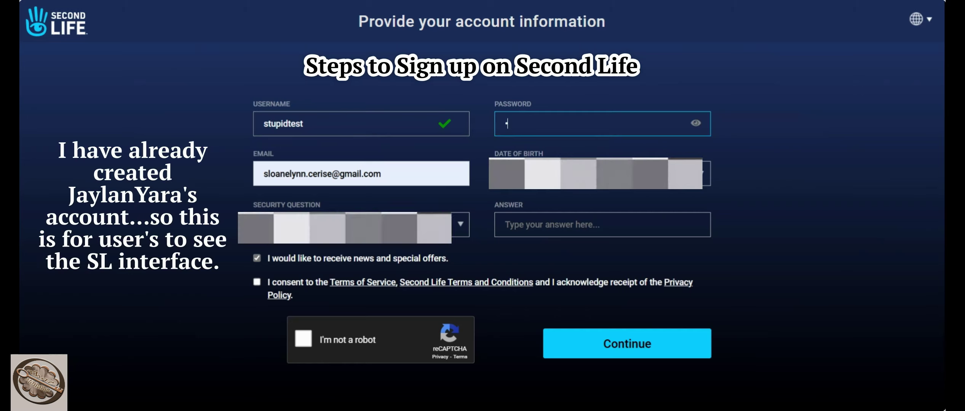
{"action": "type", "text": "*******"}
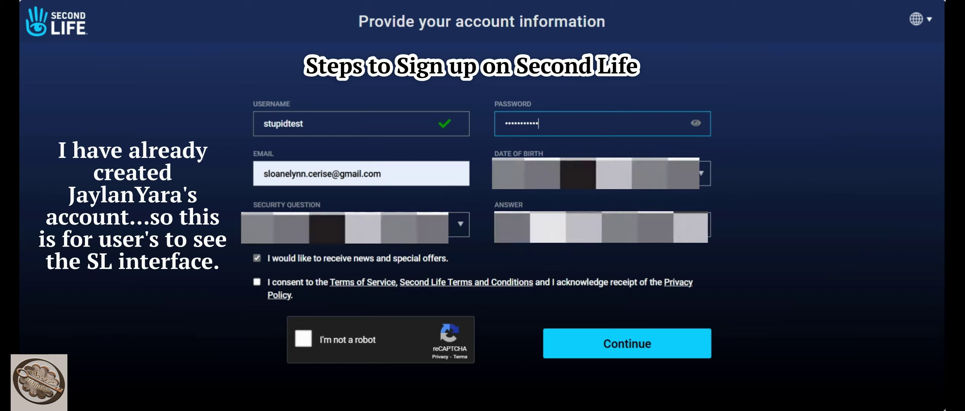
{"action": "type", "text": "***"}
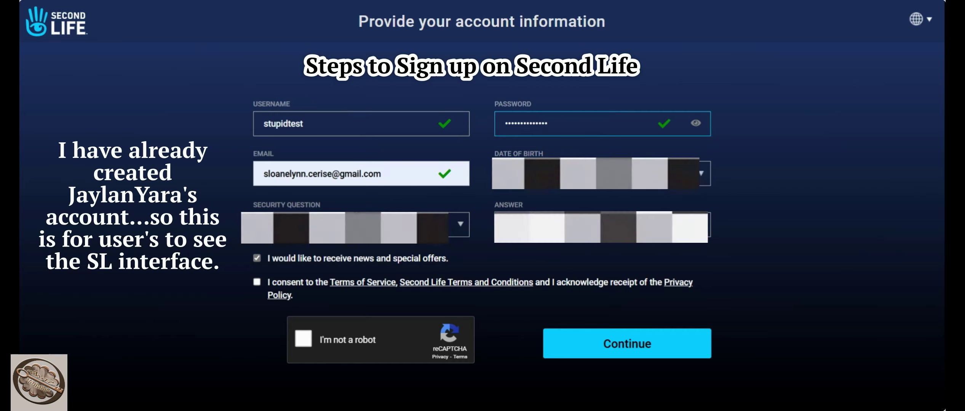
{"action": "key", "text": "Tab"}
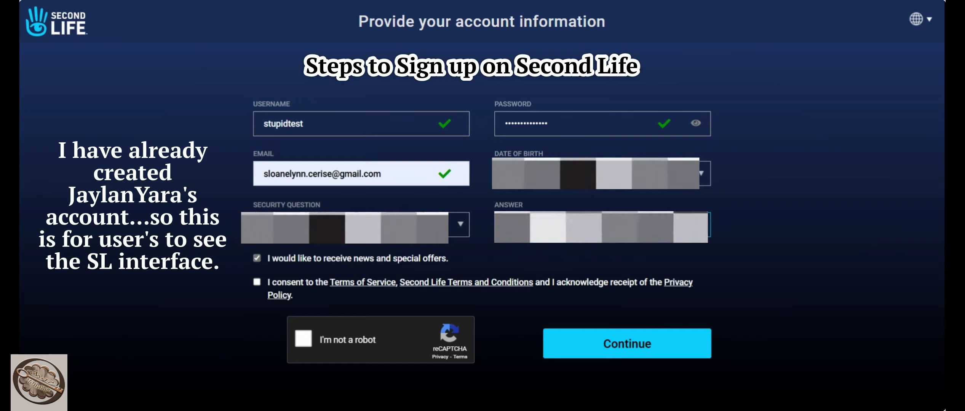
Step: Accept the terms and reCAPTCHA, submit the form, and pick a different starting body shape
{"action": "left_click", "coordinate": [258, 283]}
{"action": "left_click", "coordinate": [304, 339]}
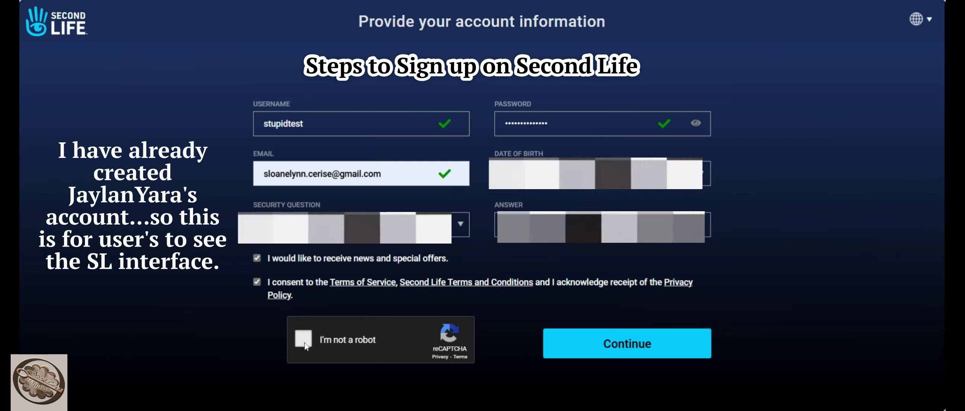
{"action": "left_click", "coordinate": [642, 353]}
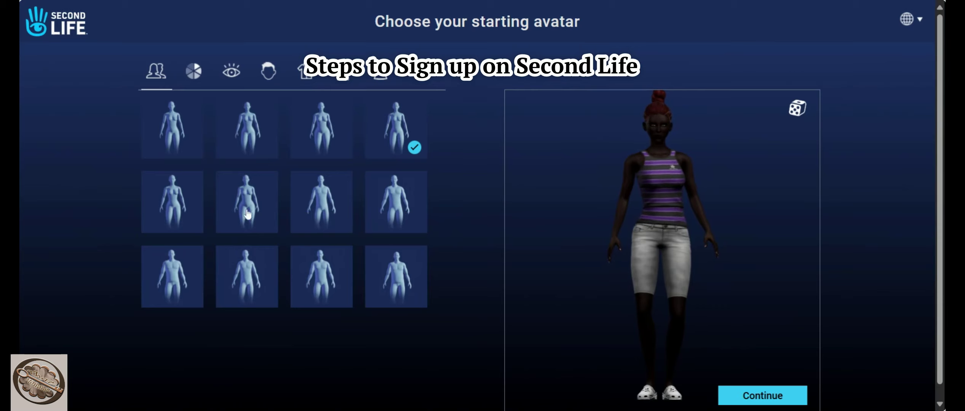
{"action": "left_click", "coordinate": [394, 206]}
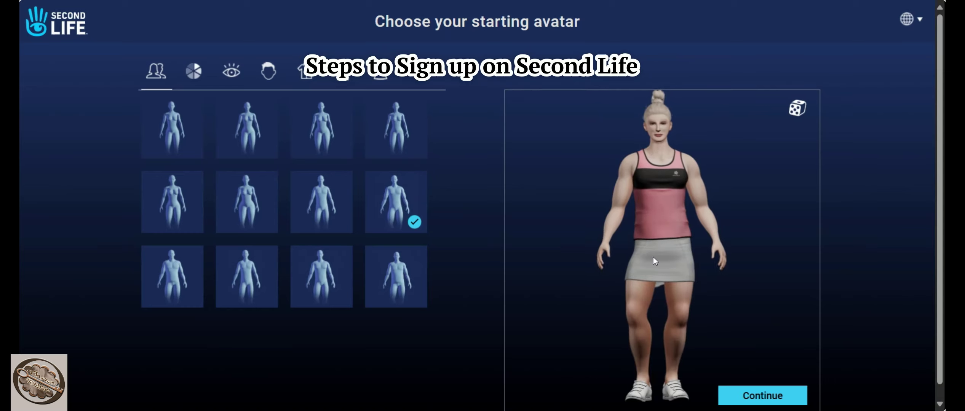
Step: Settle on another body shape and a warm tan skin tone for the avatar
{"action": "left_click", "coordinate": [167, 278]}
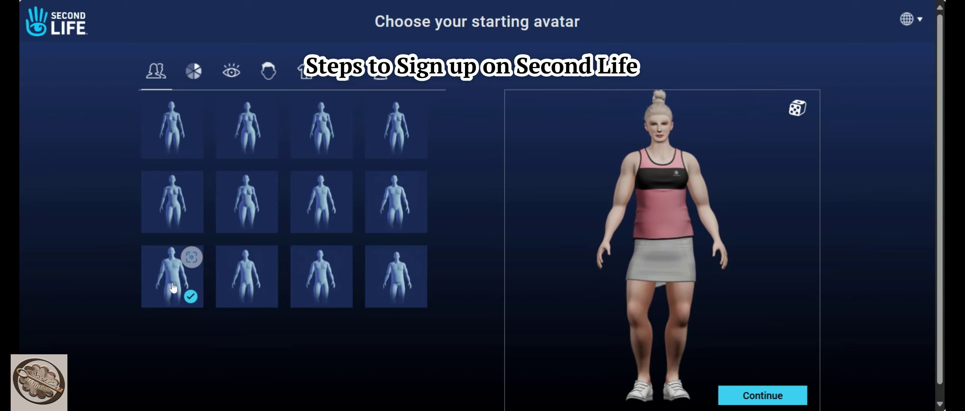
{"action": "left_click", "coordinate": [321, 290]}
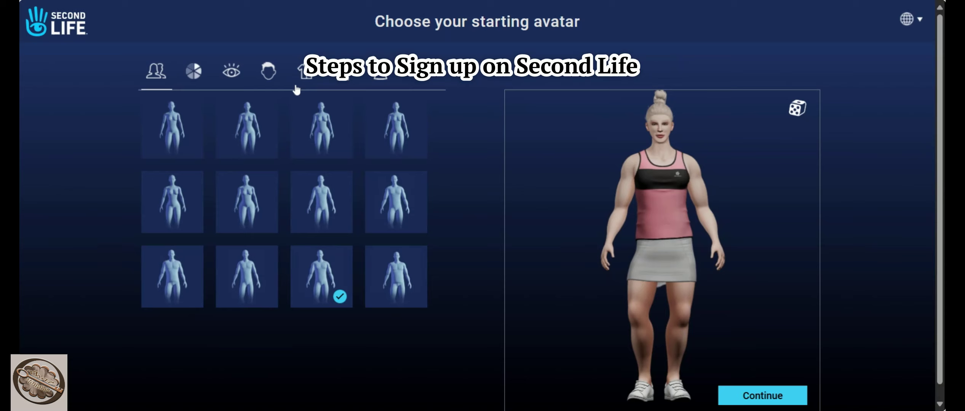
{"action": "left_click", "coordinate": [191, 76]}
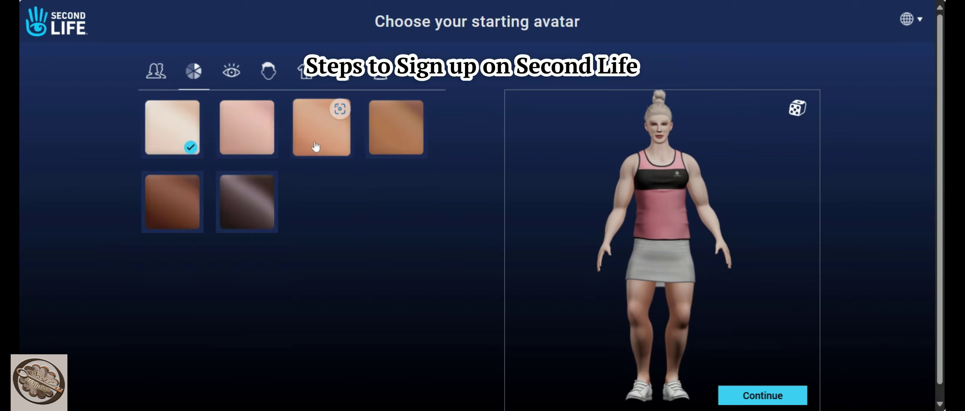
{"action": "left_click", "coordinate": [237, 136]}
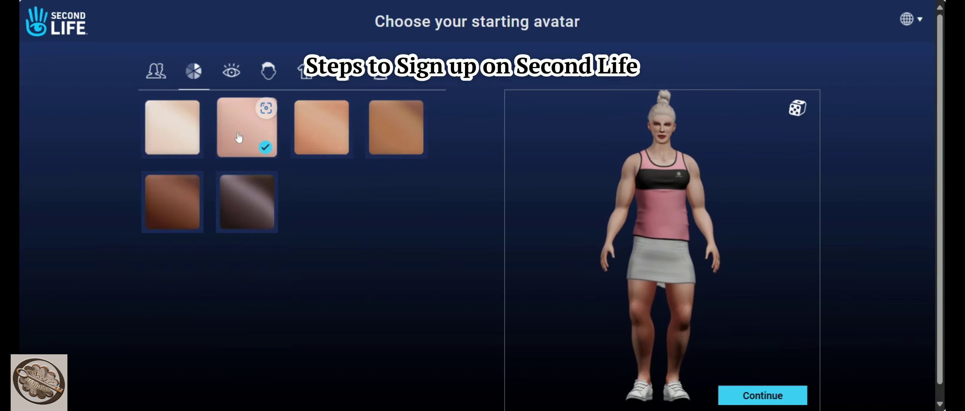
{"action": "left_click", "coordinate": [323, 147]}
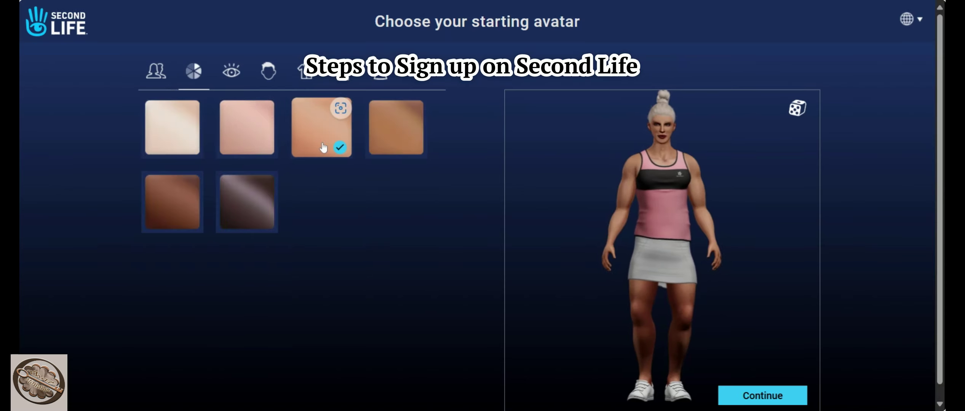
Step: Give the avatar blue eyes and browse the hairstyle choices
{"action": "left_click", "coordinate": [233, 82]}
{"action": "left_click", "coordinate": [176, 205]}
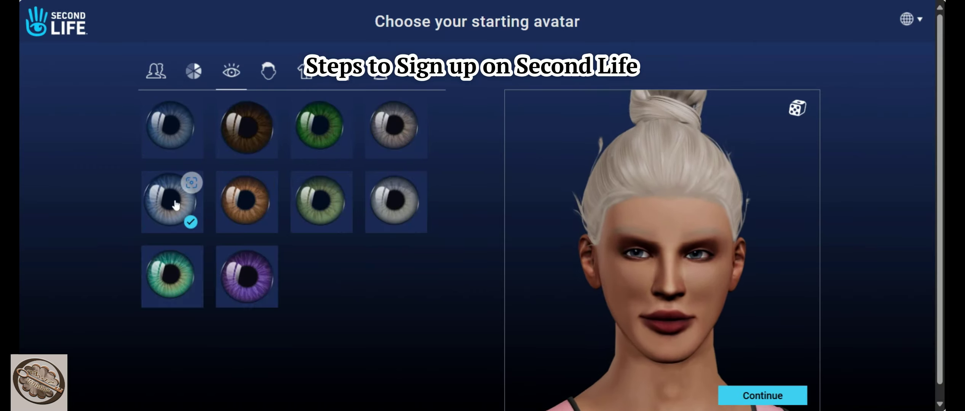
{"action": "left_click", "coordinate": [269, 70]}
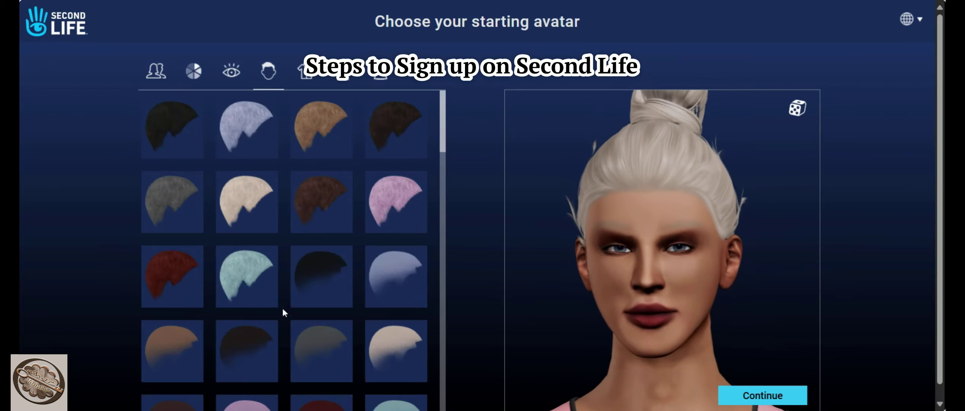
{"action": "scroll", "coordinate": [284, 313], "scroll_direction": "down", "scroll_amount": 15}
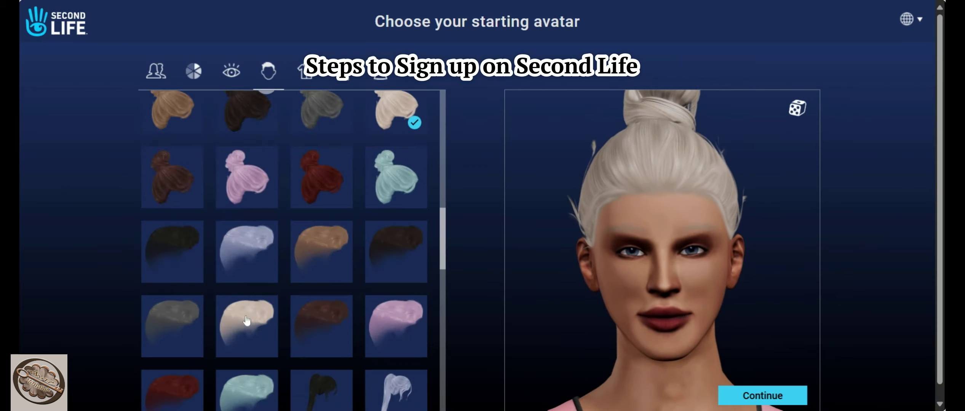
{"action": "scroll", "coordinate": [247, 321], "scroll_direction": "down", "scroll_amount": 10}
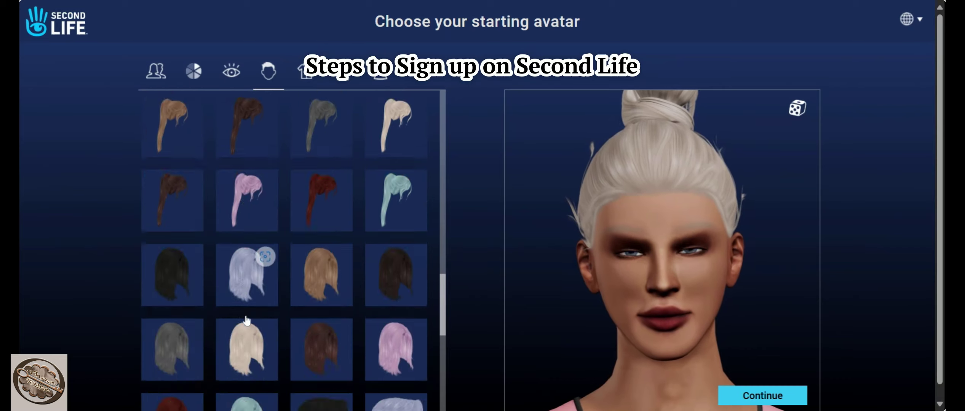
{"action": "scroll", "coordinate": [246, 322], "scroll_direction": "down", "scroll_amount": 10}
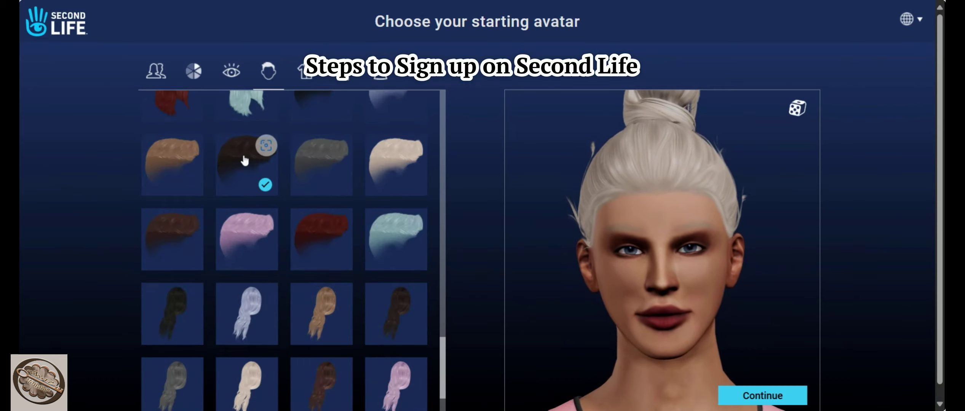
Step: Dress the avatar in the teal, white and red hoodie
{"action": "left_click", "coordinate": [306, 72]}
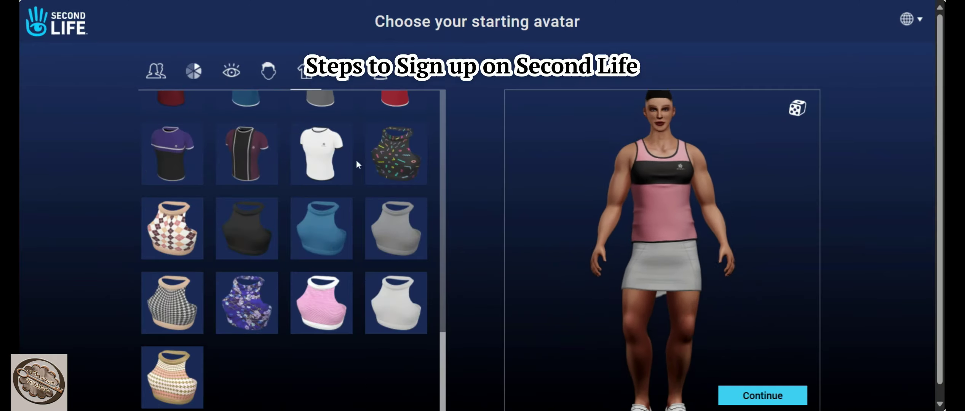
{"action": "scroll", "coordinate": [345, 263], "scroll_direction": "up", "scroll_amount": 15}
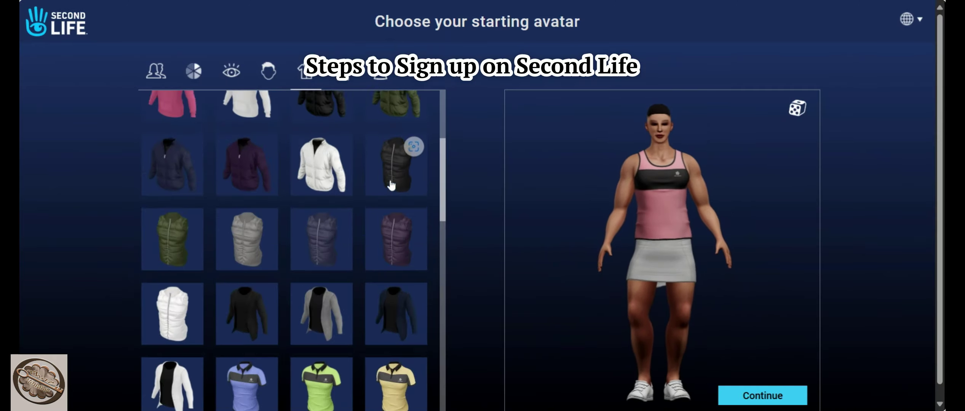
{"action": "scroll", "coordinate": [391, 185], "scroll_direction": "up", "scroll_amount": 5}
{"action": "left_click", "coordinate": [395, 131]}
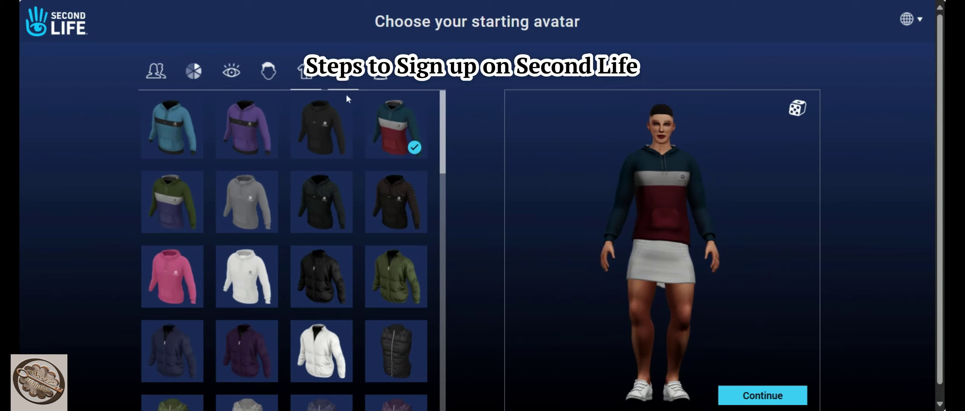
Step: Replace the skirt with dark grey jeans, then switch the pants to black
{"action": "left_click", "coordinate": [349, 78]}
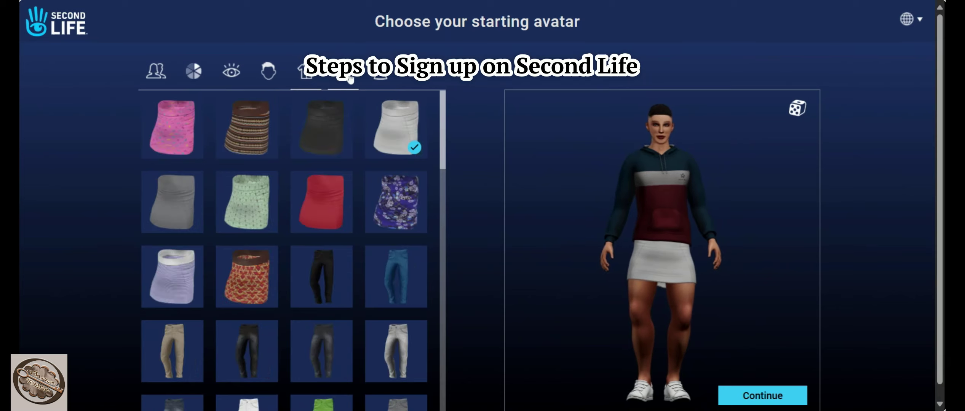
{"action": "scroll", "coordinate": [309, 314], "scroll_direction": "down", "scroll_amount": 5}
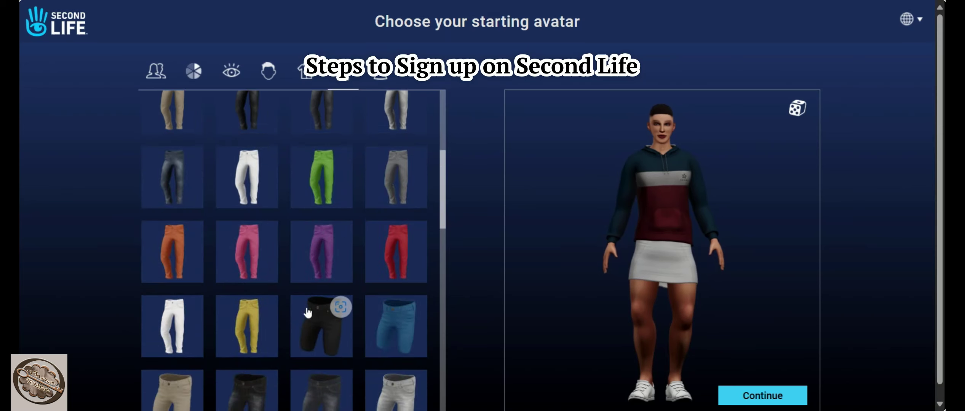
{"action": "scroll", "coordinate": [308, 313], "scroll_direction": "up", "scroll_amount": 2}
{"action": "left_click", "coordinate": [319, 182]}
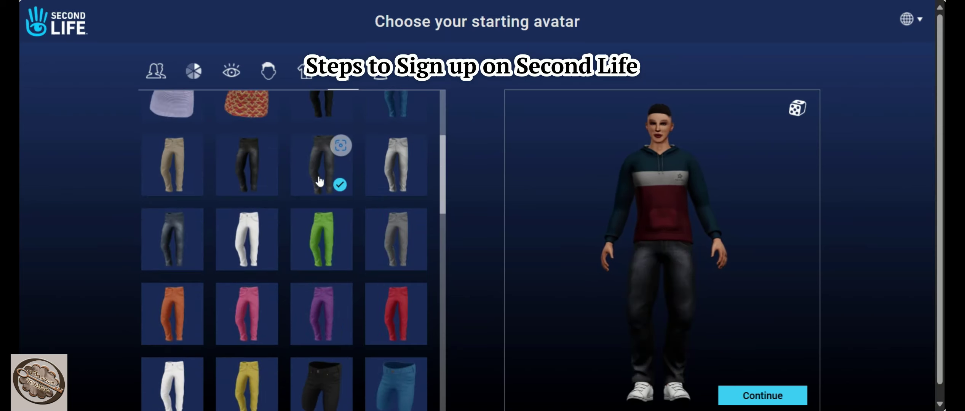
{"action": "left_click", "coordinate": [254, 183]}
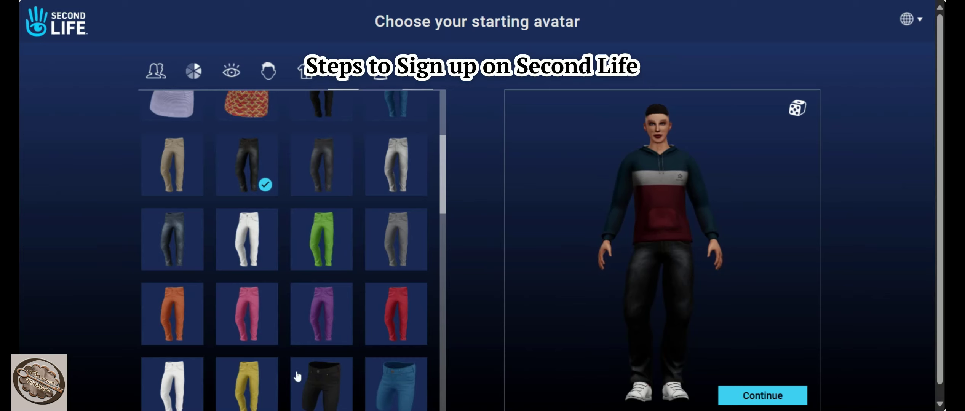
{"action": "scroll", "coordinate": [295, 372], "scroll_direction": "down", "scroll_amount": 5}
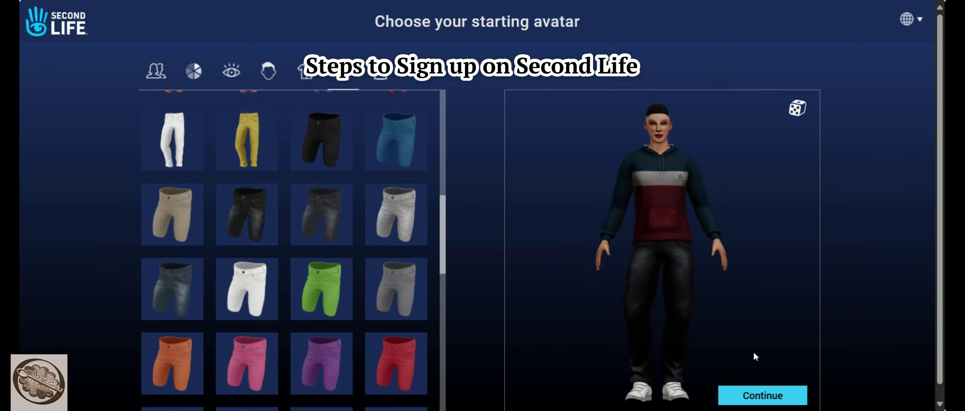
Step: Scroll the avatar page down and back up to review the finished avatar
{"action": "scroll", "coordinate": [754, 356], "scroll_direction": "down", "scroll_amount": 1}
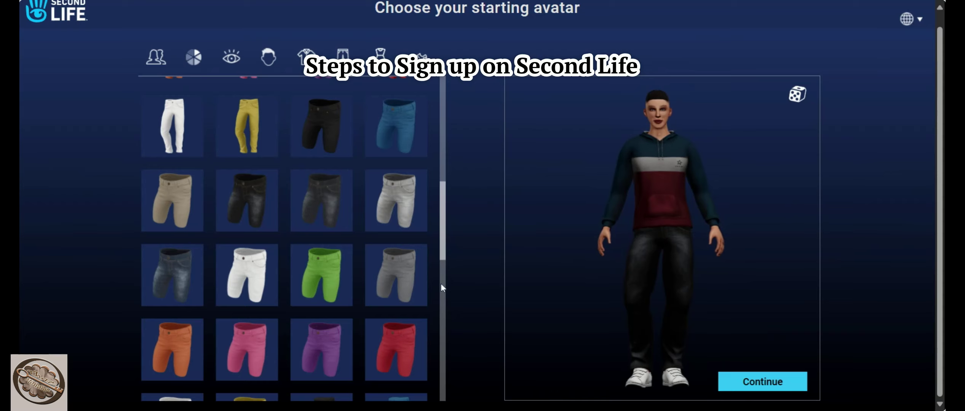
{"action": "scroll", "coordinate": [495, 255], "scroll_direction": "up", "scroll_amount": 1}
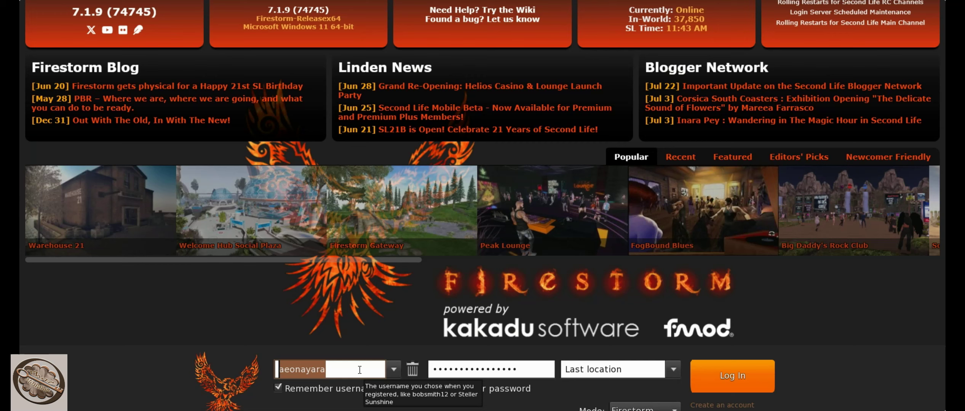
Step: Log in to Firestorm with the new avatar's username and password, starting at Last location
{"action": "key", "text": "BackSpace"}
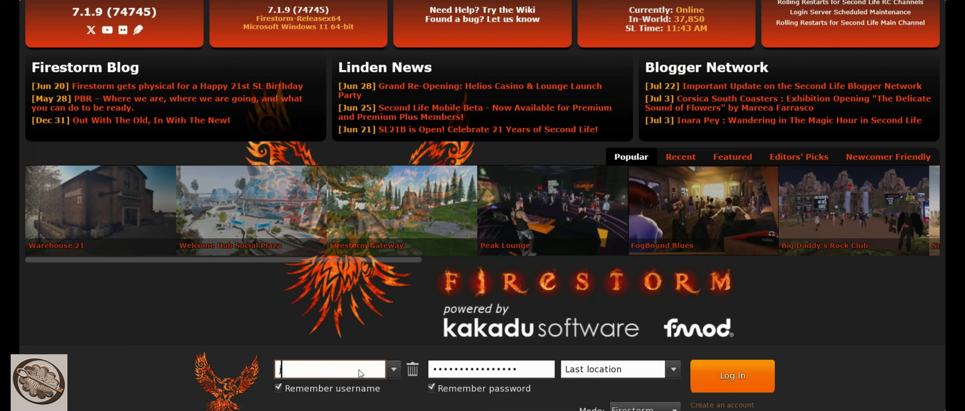
{"action": "type", "text": "JaylanYara"}
{"action": "key", "text": "Tab"}
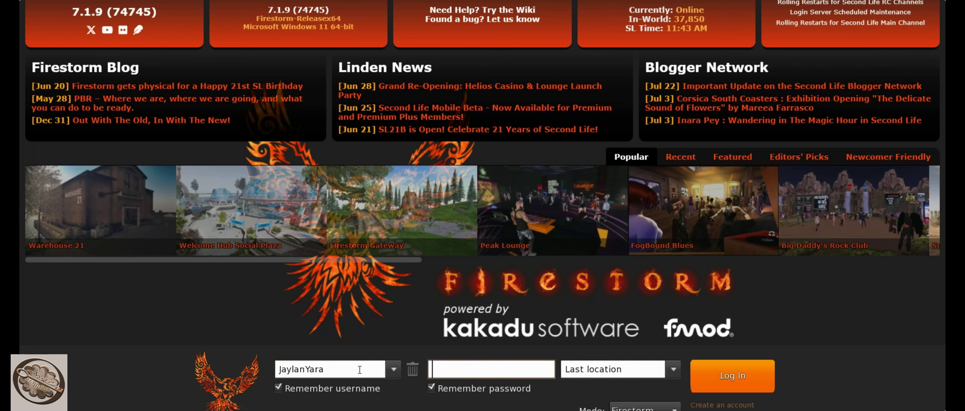
{"action": "type", "text": "••••••••••••••••"}
{"action": "left_click", "coordinate": [674, 370]}
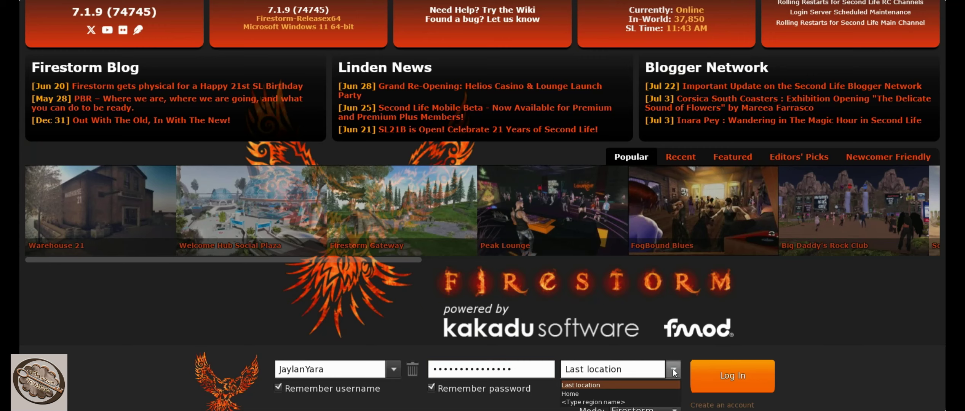
{"action": "left_click", "coordinate": [604, 376]}
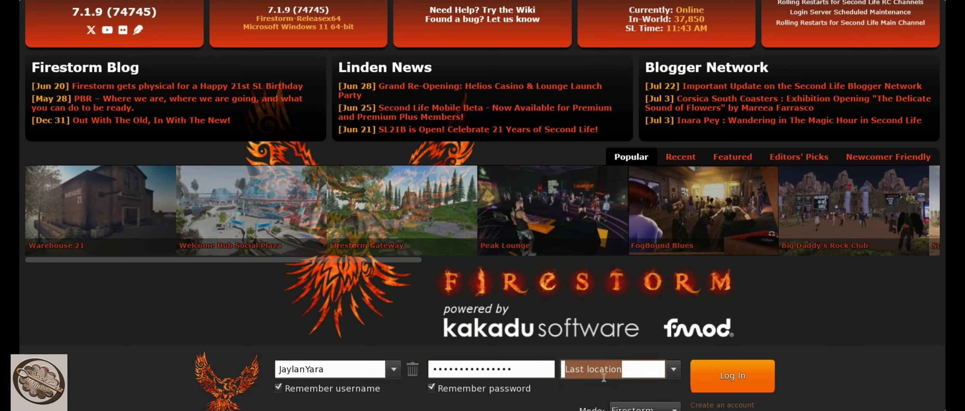
{"action": "left_click", "coordinate": [751, 377]}
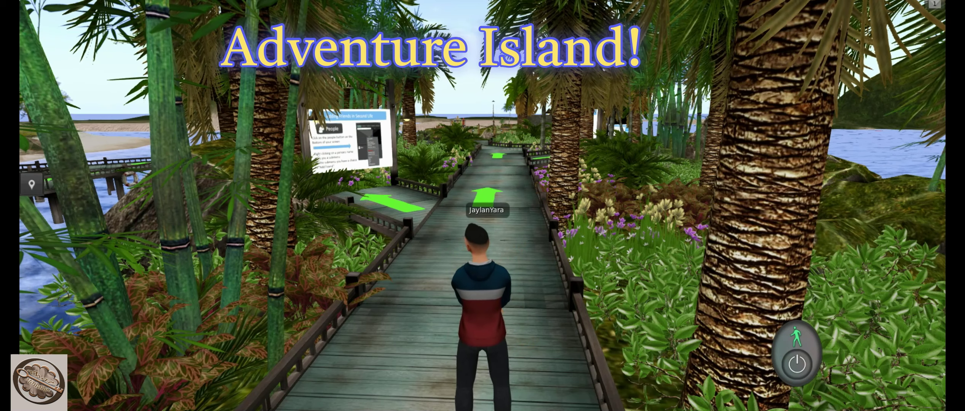
Step: Search the People tab for the resident's avatar name to show their profile summary
{"action": "key", "text": "ctrl+f"}
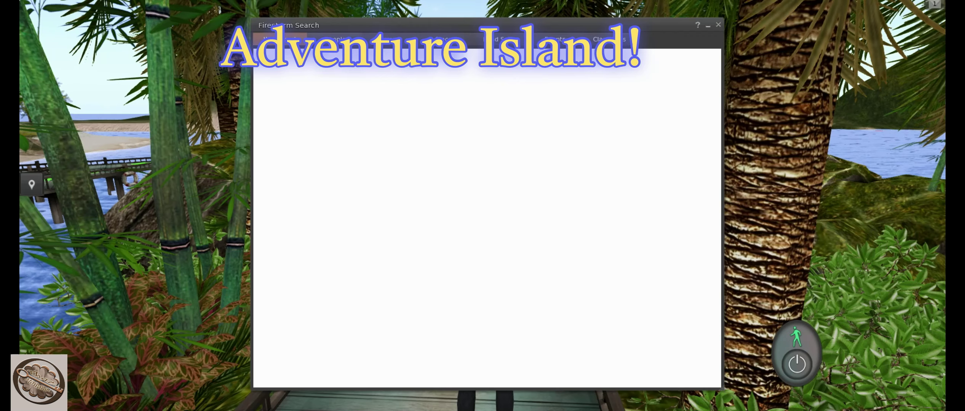
{"action": "left_click", "coordinate": [335, 38]}
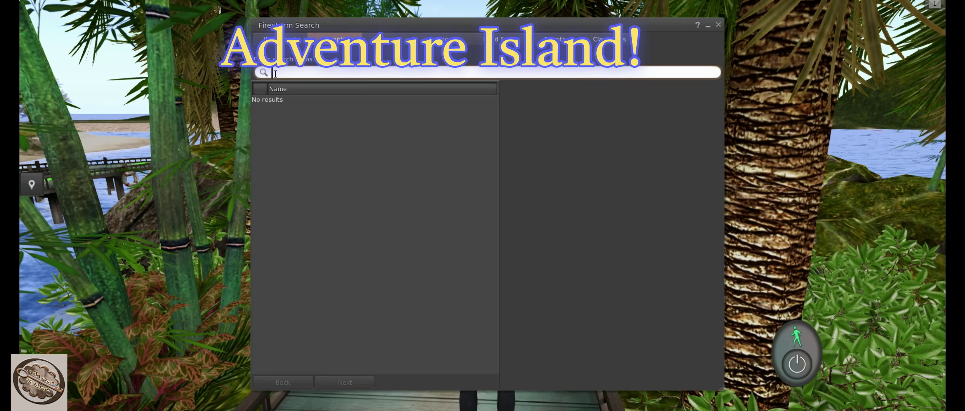
{"action": "left_click", "coordinate": [274, 74]}
{"action": "type", "text": "aeona"}
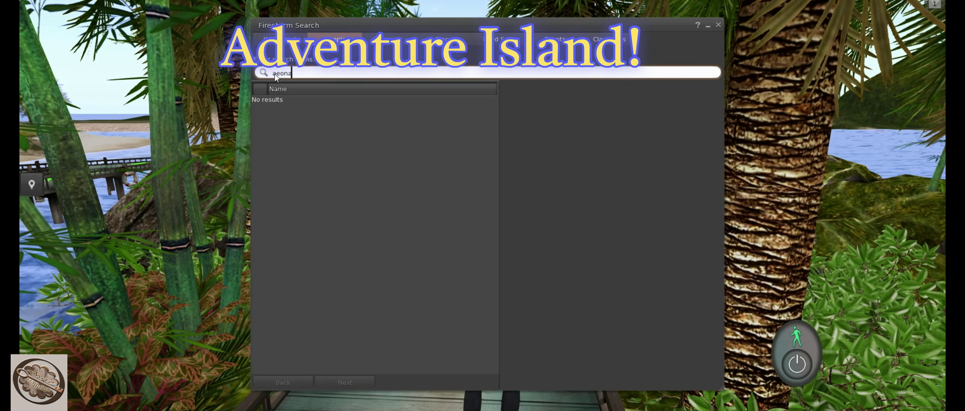
{"action": "type", "text": "yara"}
{"action": "key", "text": "Return"}
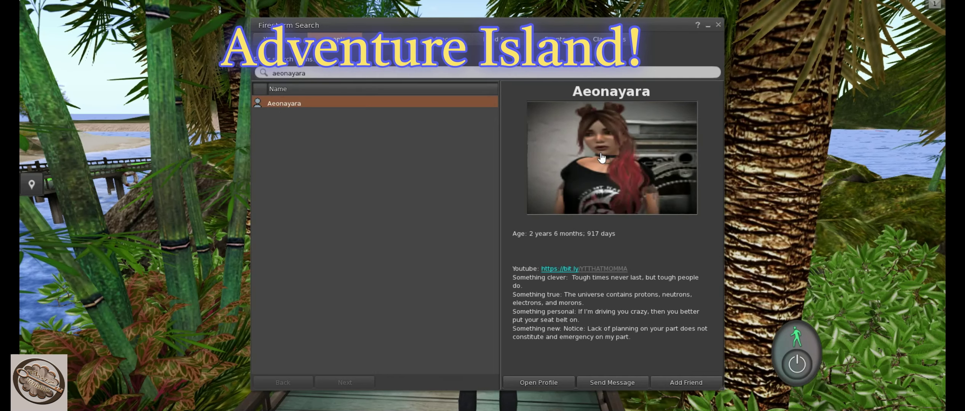
{"action": "left_click", "coordinate": [538, 382]}
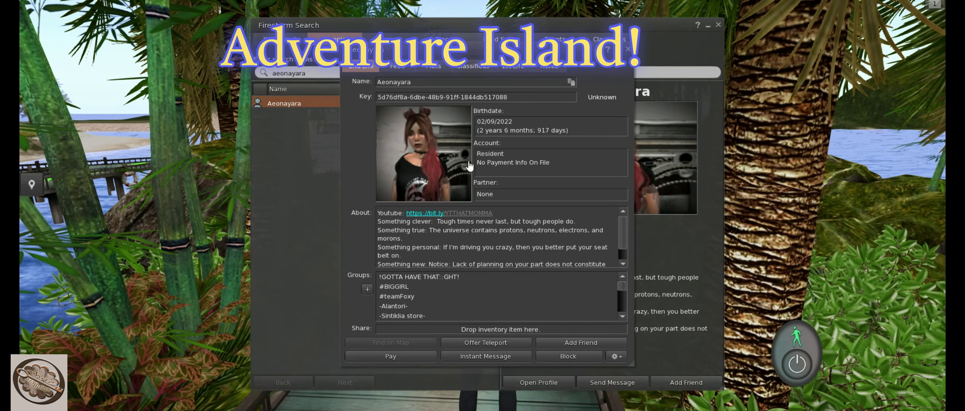
{"action": "left_click", "coordinate": [434, 67]}
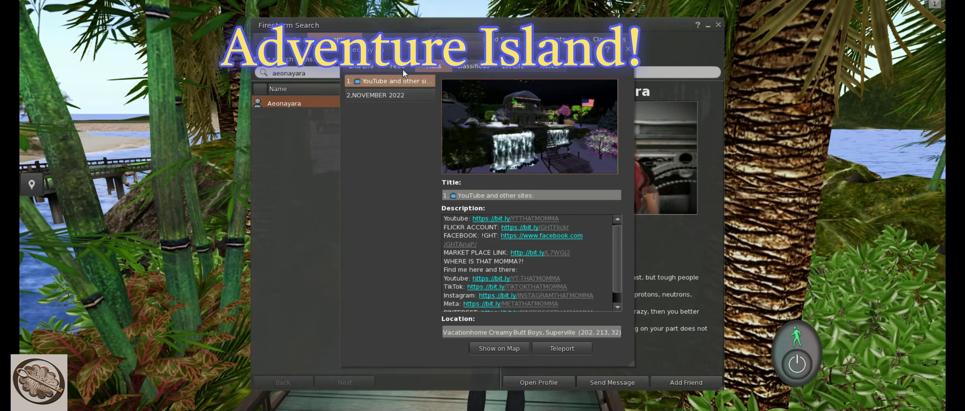
{"action": "left_click", "coordinate": [381, 95]}
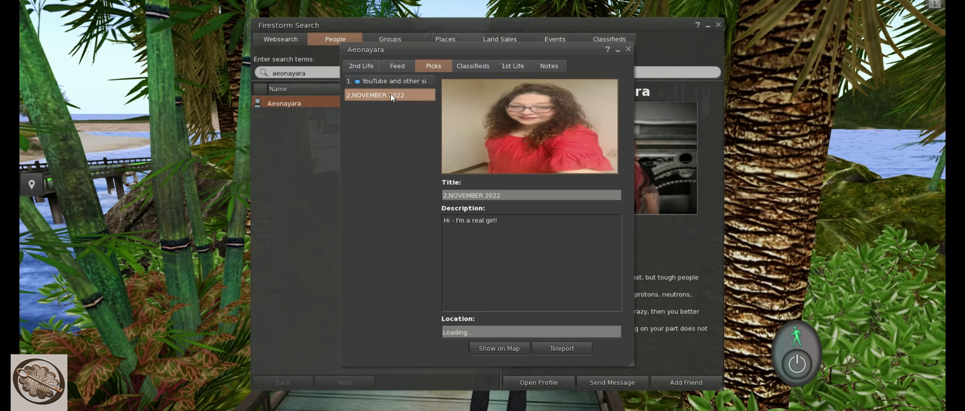
{"action": "left_click", "coordinate": [395, 82]}
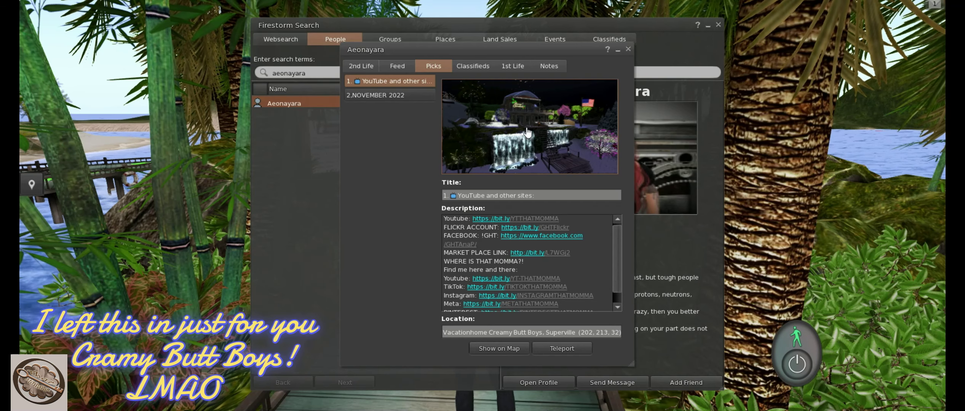
{"action": "left_click", "coordinate": [380, 95]}
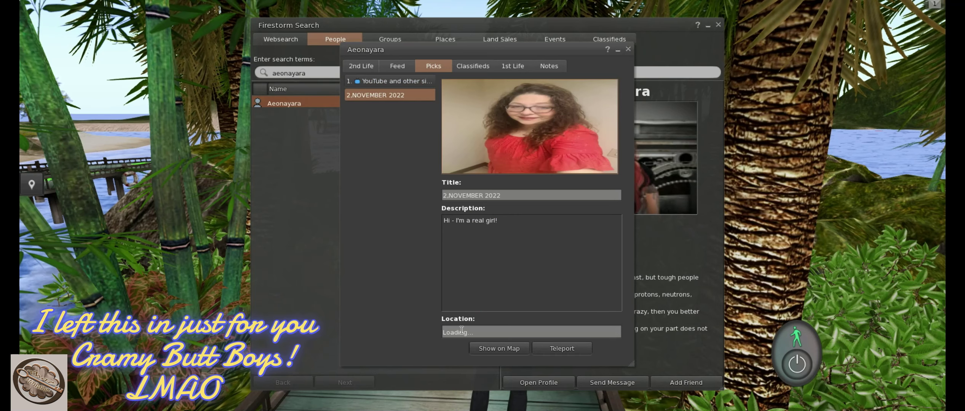
{"action": "left_click", "coordinate": [628, 49]}
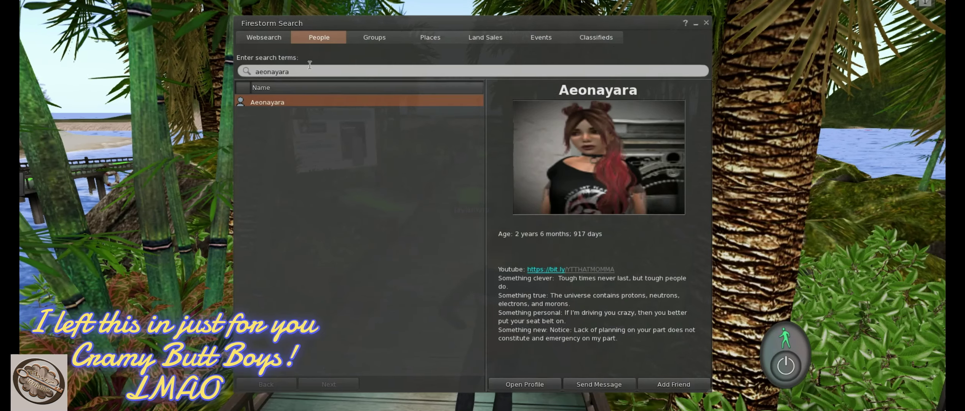
Step: Close the Search window and walk the avatar along the boardwalk onto the gazebo deck by the Choosing Avatars sign
{"action": "left_click", "coordinate": [326, 67]}
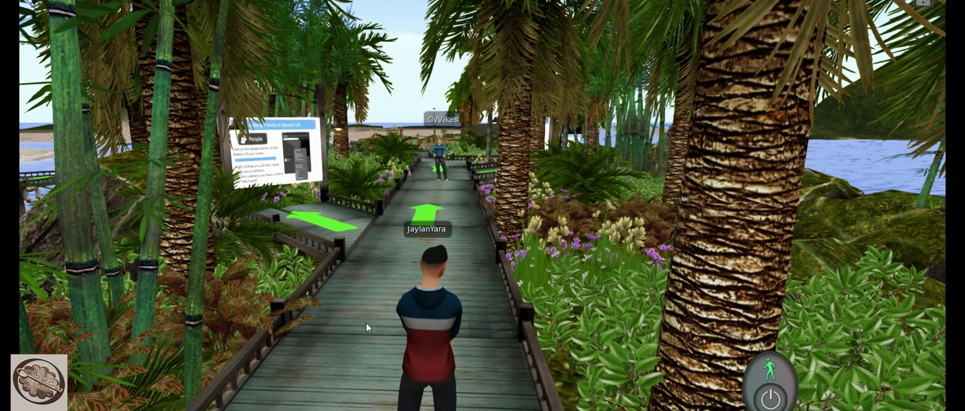
{"action": "key", "text": "Left"}
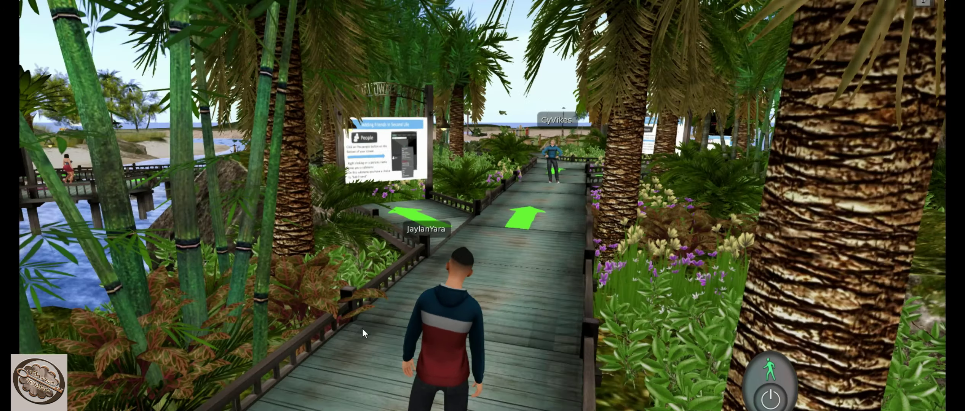
{"action": "key", "text": "Left"}
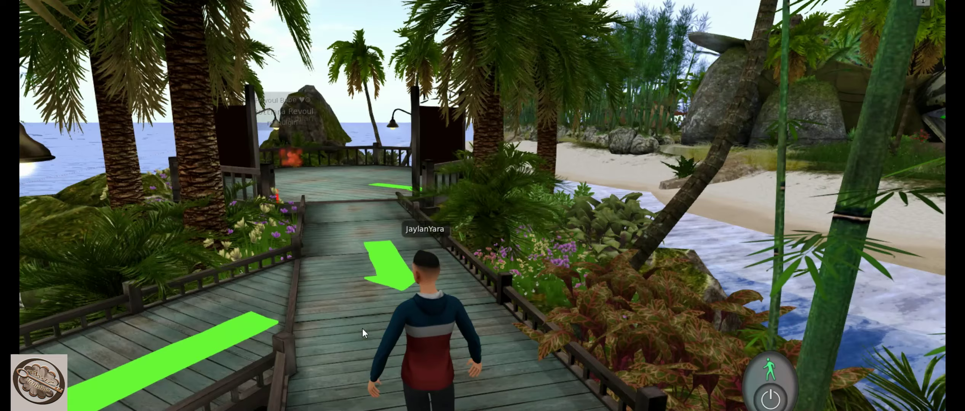
{"action": "key", "text": "Up"}
{"action": "key", "text": "Up"}
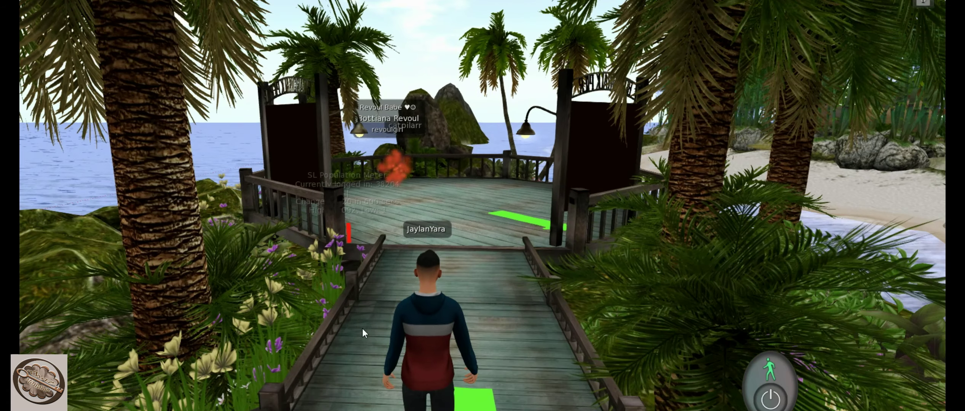
{"action": "key", "text": "Up"}
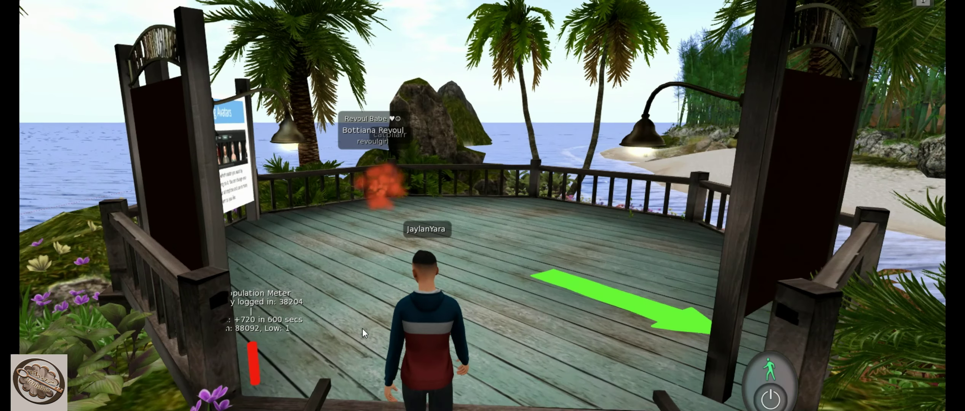
{"action": "key", "text": "Up"}
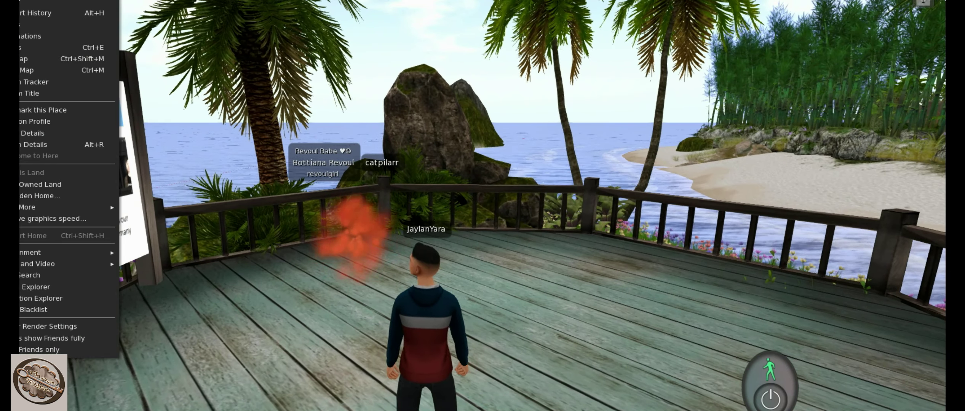
Step: Save an Adventure Island landmark in the Landmarks folder with the note 'welcome area first inworld'
{"action": "left_click", "coordinate": [64, 114]}
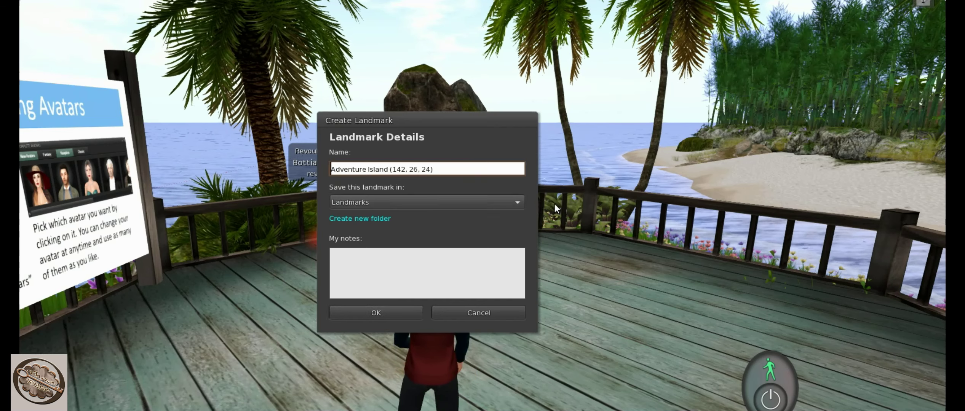
{"action": "left_click", "coordinate": [517, 204]}
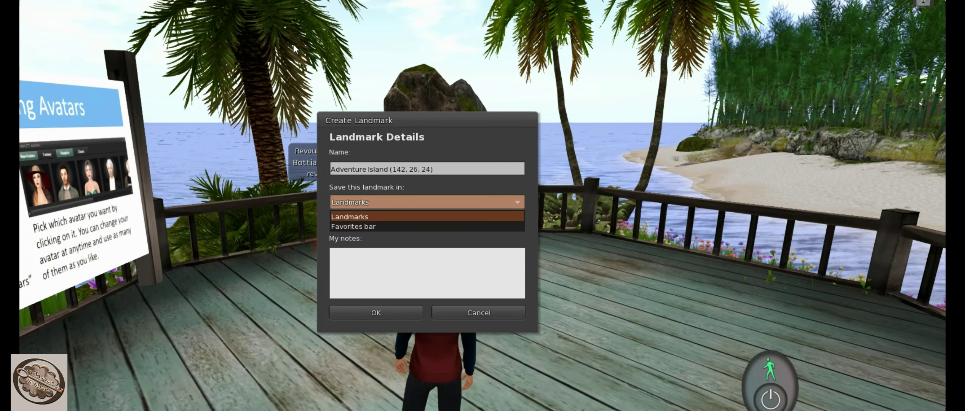
{"action": "left_click", "coordinate": [516, 202]}
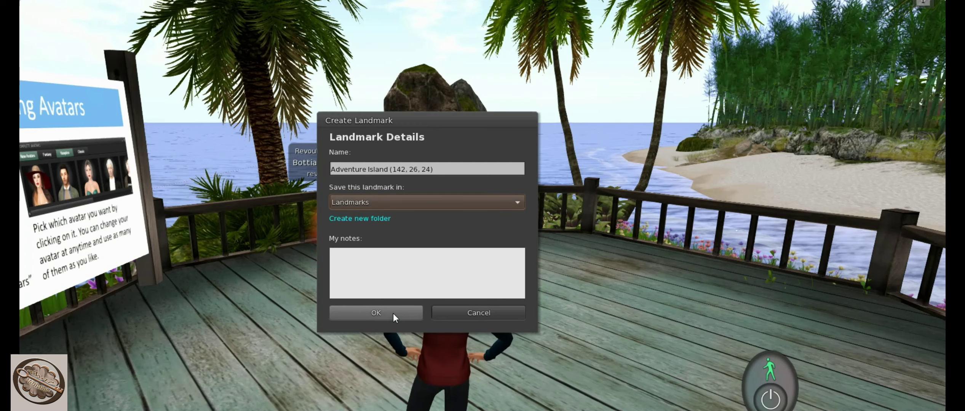
{"action": "left_click", "coordinate": [348, 250]}
{"action": "type", "text": "welcom"}
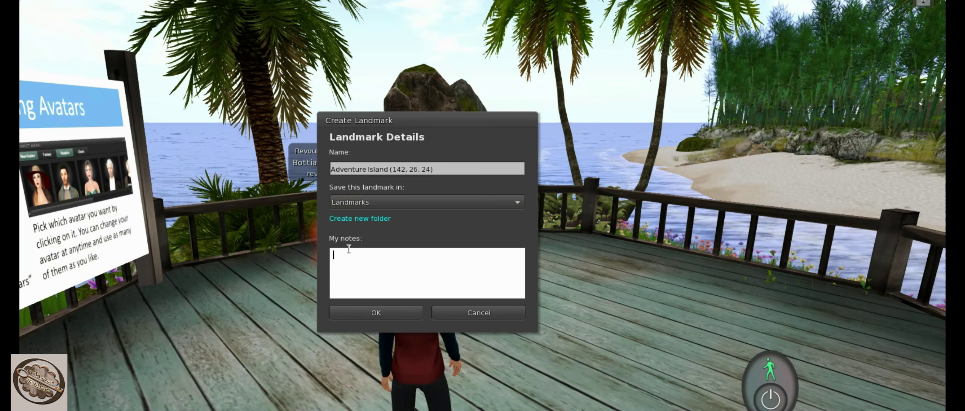
{"action": "type", "text": "e a"}
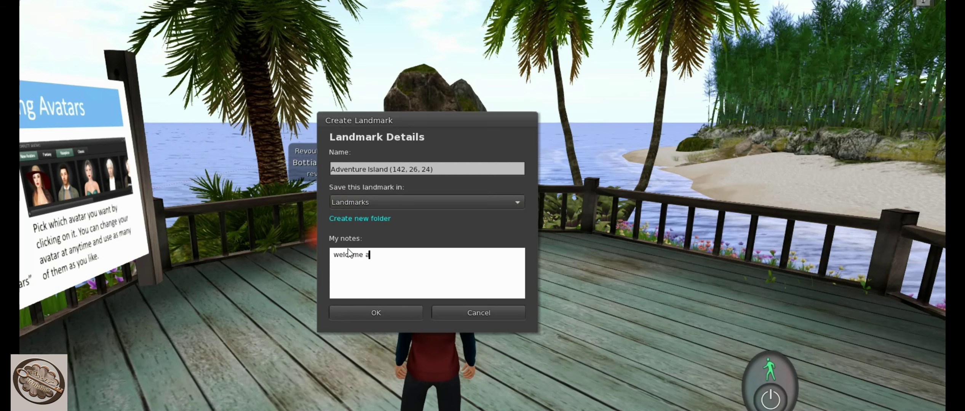
{"action": "type", "text": "rea f"}
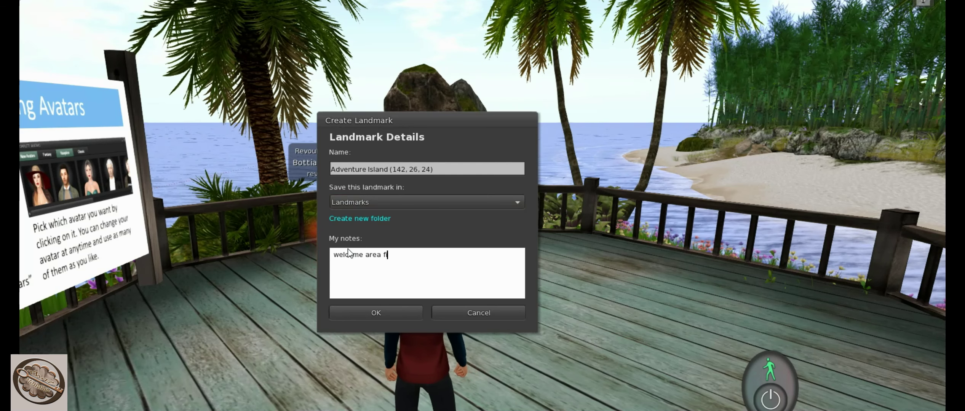
{"action": "type", "text": "irst inworld"}
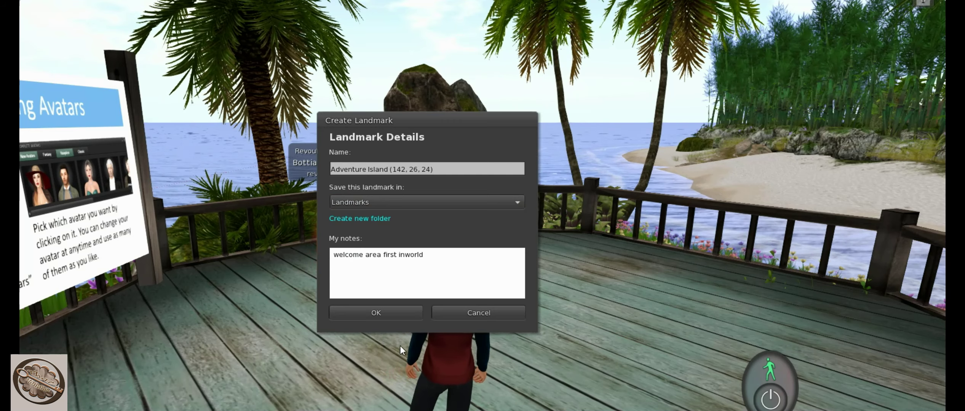
{"action": "left_click", "coordinate": [390, 315]}
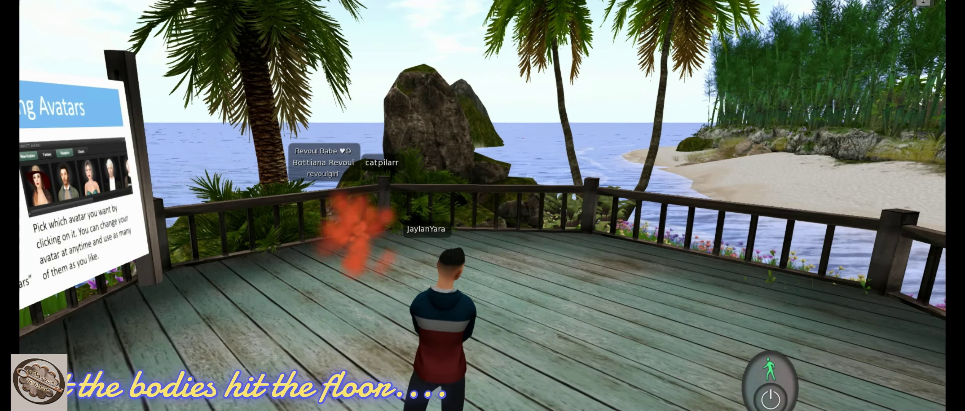
{"action": "left_click", "coordinate": [589, 386]}
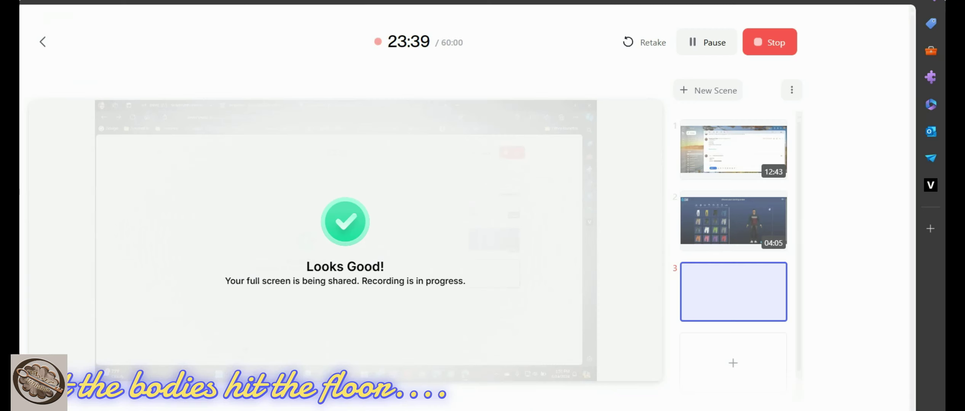
Step: Switch to the Fabulously Free in SL blog and scroll to the #FREE CLASSIC Classic Meshbody male listing
{"action": "key", "text": "ctrl+Tab"}
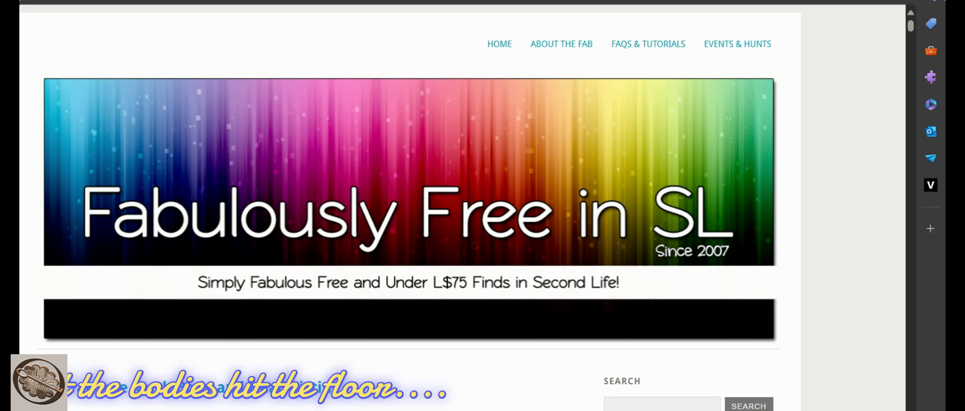
{"action": "scroll", "coordinate": [227, 303], "scroll_direction": "down", "scroll_amount": 15}
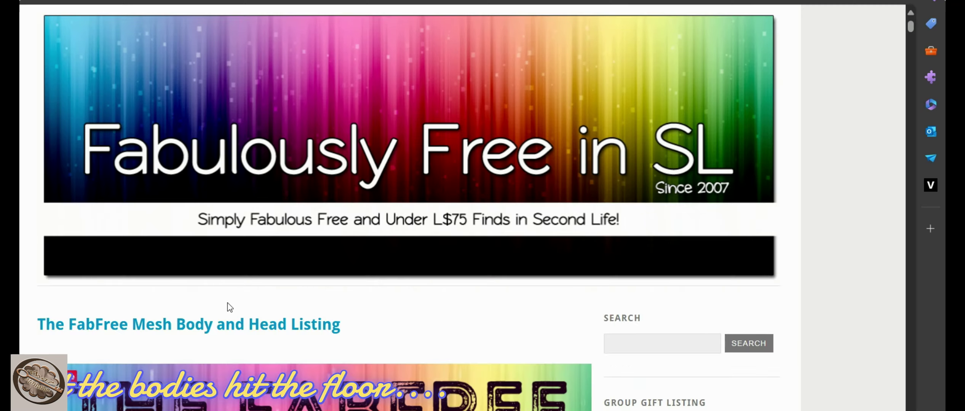
{"action": "scroll", "coordinate": [227, 303], "scroll_direction": "up", "scroll_amount": 15}
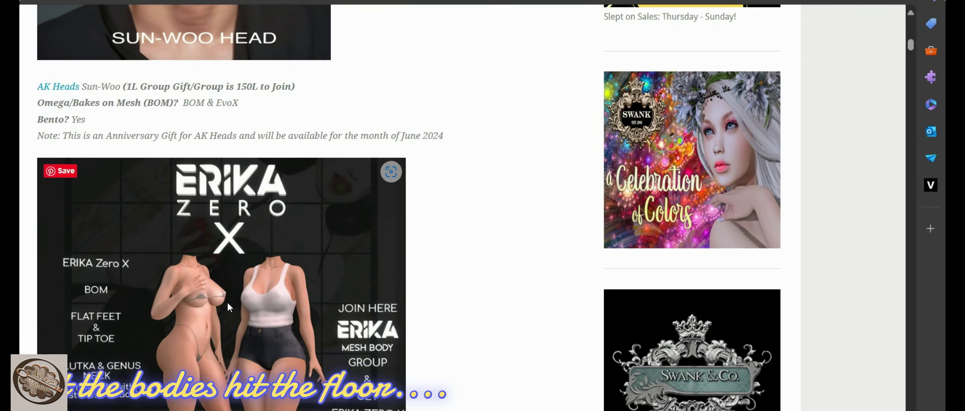
{"action": "scroll", "coordinate": [228, 304], "scroll_direction": "down", "scroll_amount": 10}
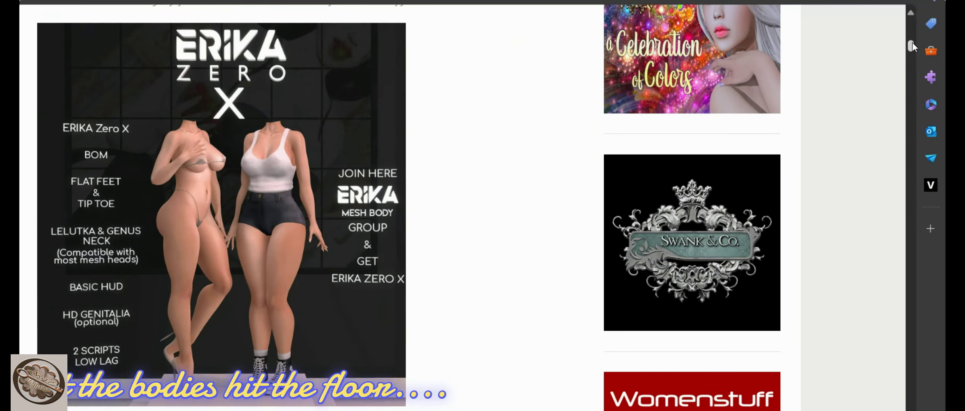
{"action": "left_click_drag", "start_coordinate": [912, 43], "coordinate": [912, 70]}
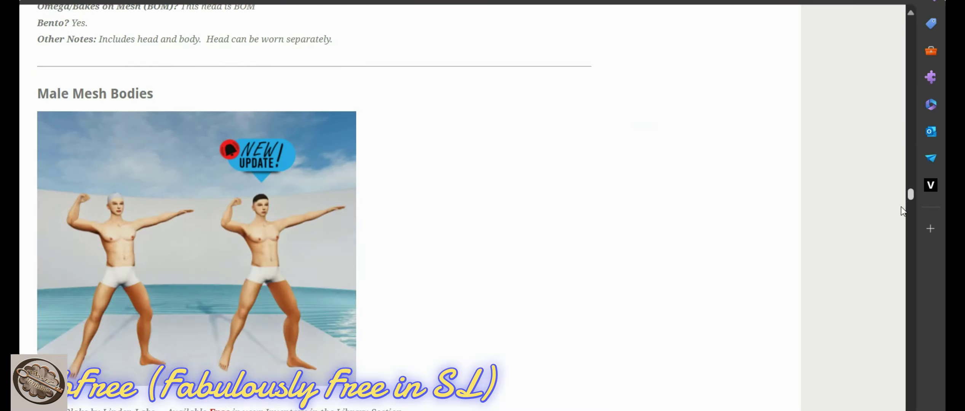
{"action": "scroll", "coordinate": [438, 280], "scroll_direction": "down", "scroll_amount": 20}
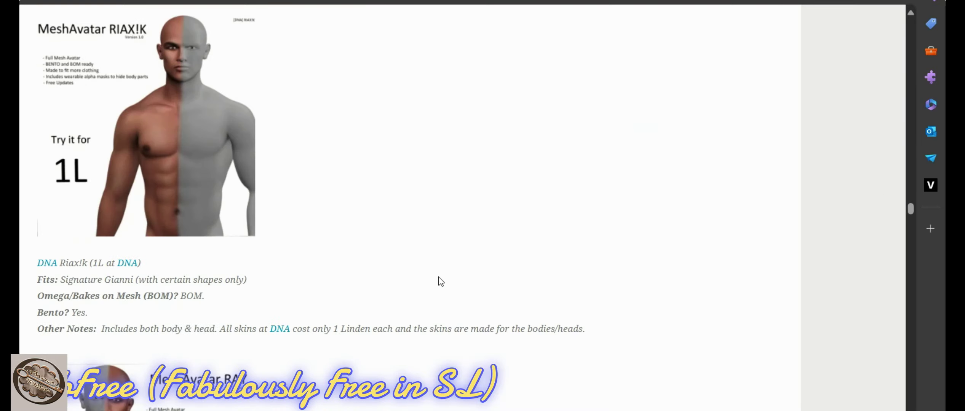
{"action": "scroll", "coordinate": [441, 281], "scroll_direction": "down", "scroll_amount": 20}
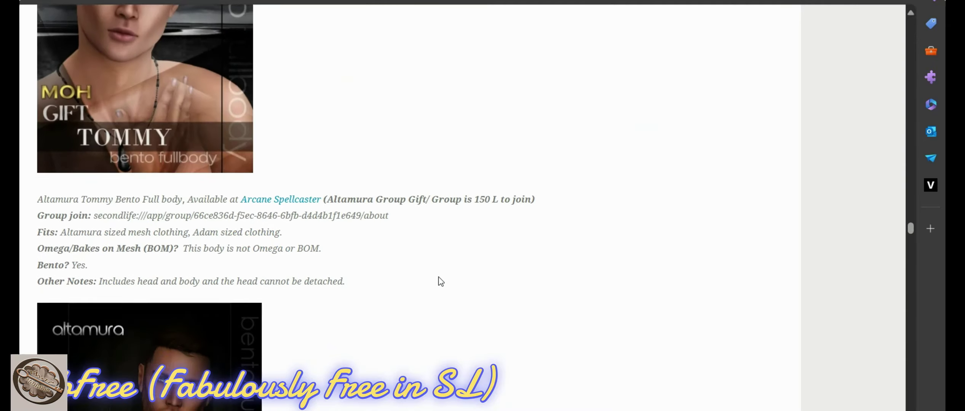
{"action": "scroll", "coordinate": [441, 282], "scroll_direction": "up", "scroll_amount": 9}
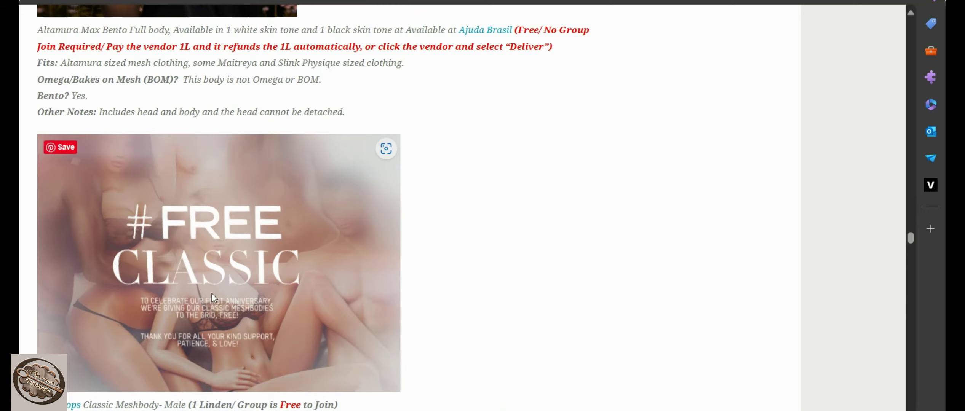
{"action": "scroll", "coordinate": [212, 293], "scroll_direction": "down", "scroll_amount": 5}
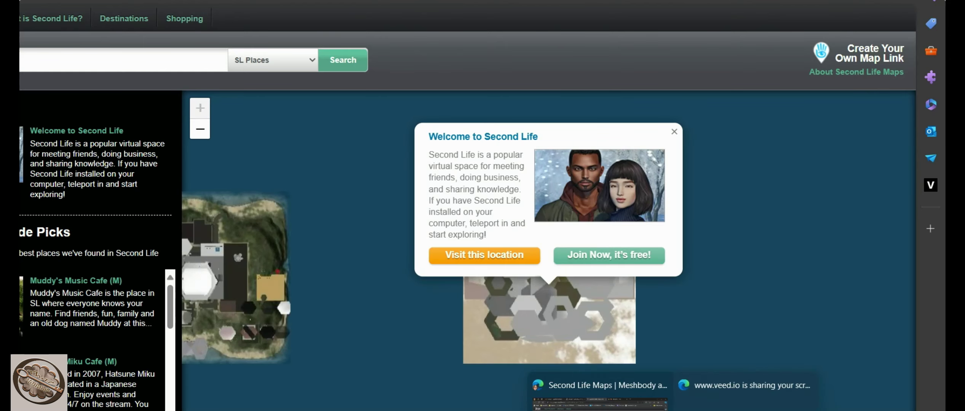
Step: Teleport to the LEGACY Meshbody store from its Place Profile and begin landmarking the location
{"action": "left_click", "coordinate": [419, 404]}
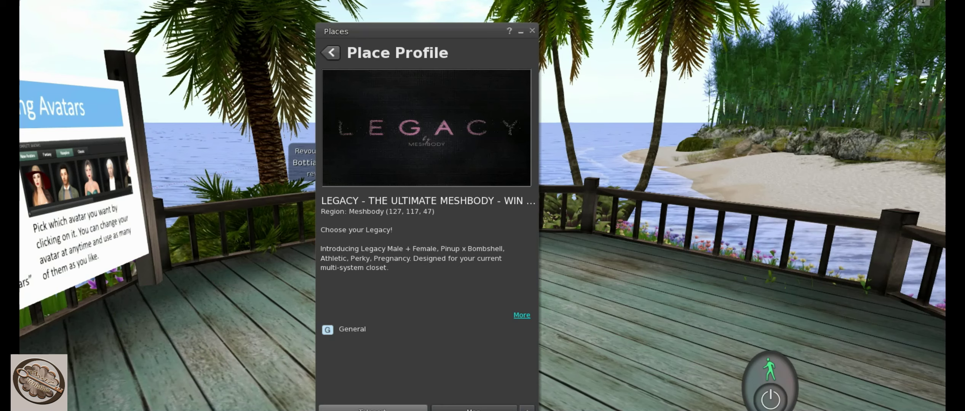
{"action": "left_click", "coordinate": [373, 408]}
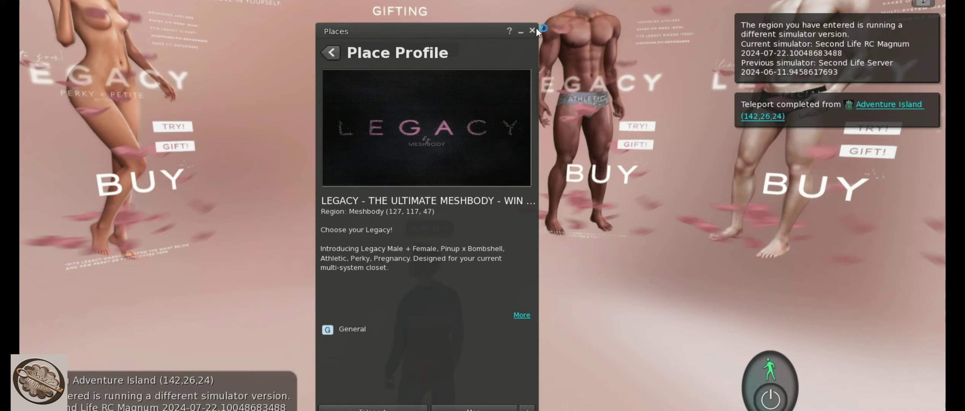
{"action": "left_click", "coordinate": [532, 32]}
{"action": "left_click", "coordinate": [38, 1]}
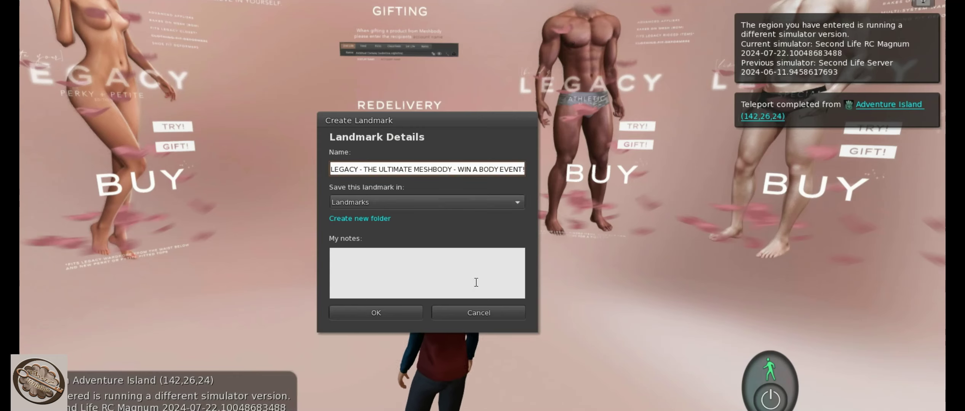
Step: Save the LEGACY store landmark and turn the avatar left until the #FREE CLASSIC board shows
{"action": "left_click", "coordinate": [391, 317]}
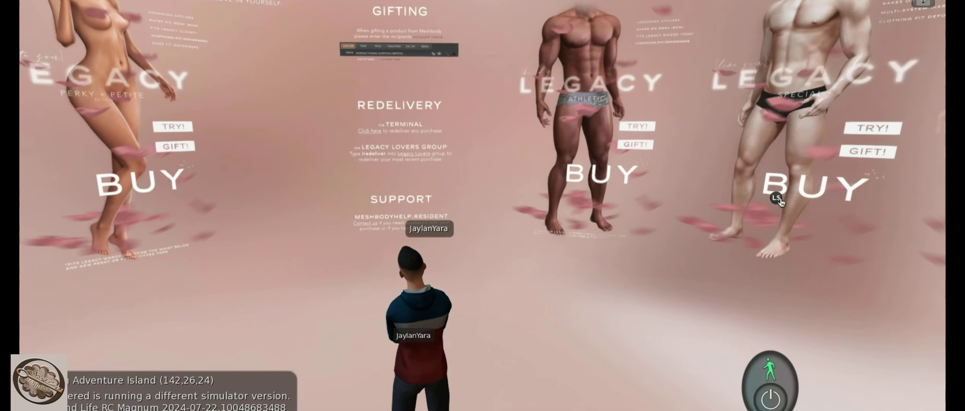
{"action": "key", "text": "Left"}
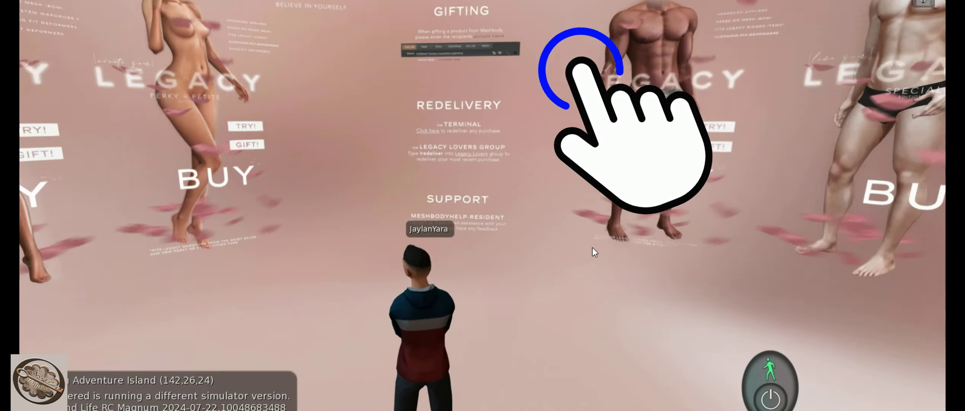
{"action": "key", "text": "Left"}
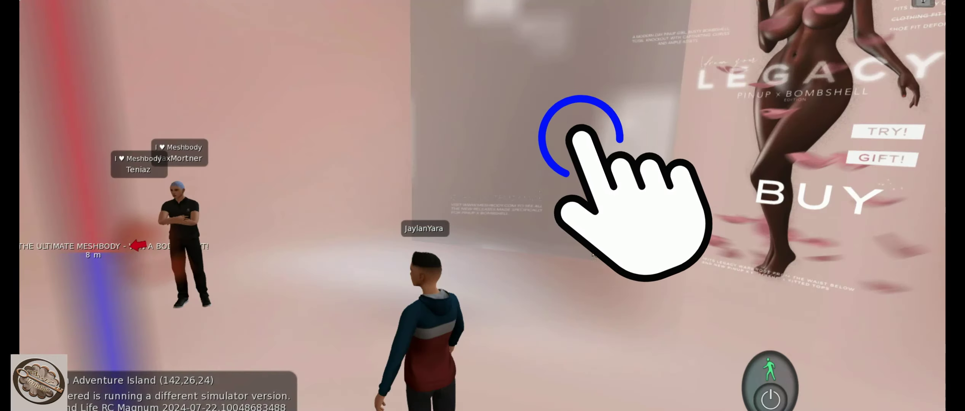
{"action": "key", "text": "Left"}
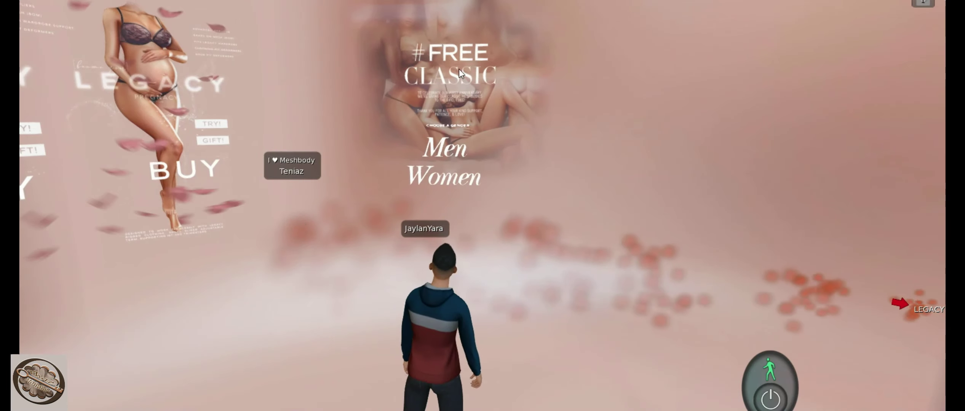
Step: Walk the avatar up to the New Classic Meshbody board offering 'Get | The Free Edition'
{"action": "left_click", "coordinate": [445, 153]}
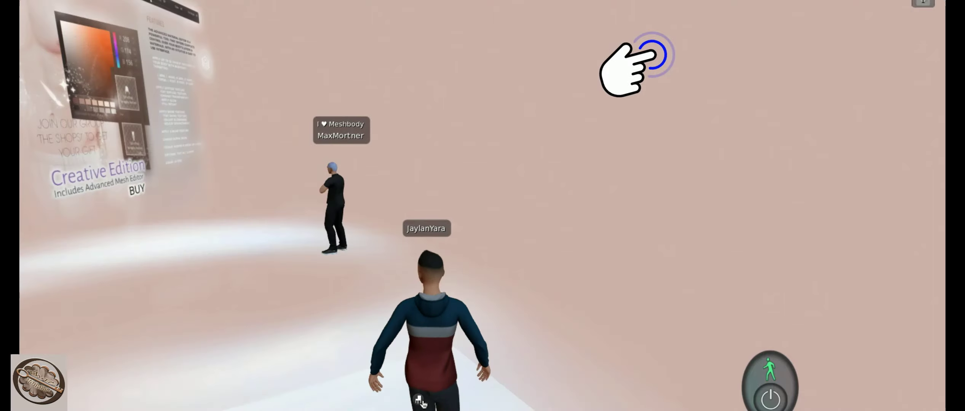
{"action": "key", "text": "Left"}
{"action": "key", "text": "Up"}
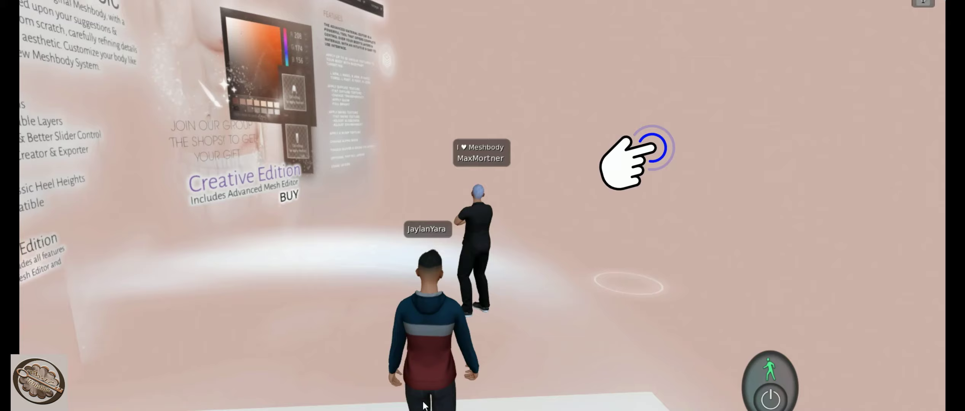
{"action": "key", "text": "Left"}
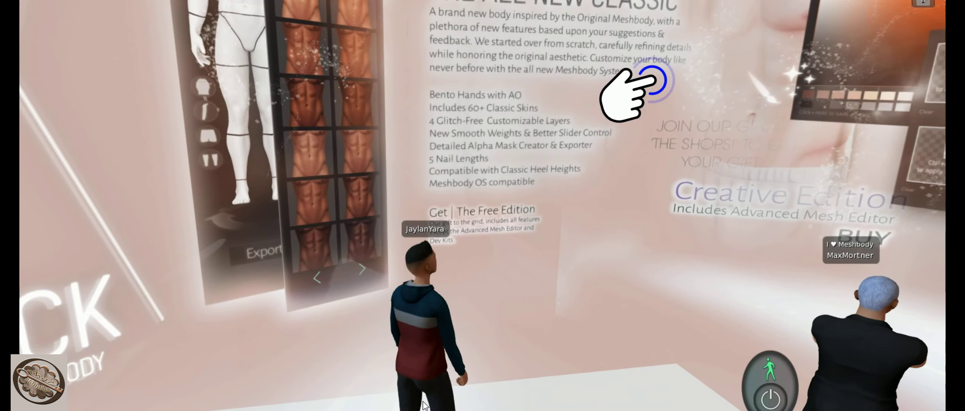
{"action": "mouse_move", "coordinate": [915, 1]}
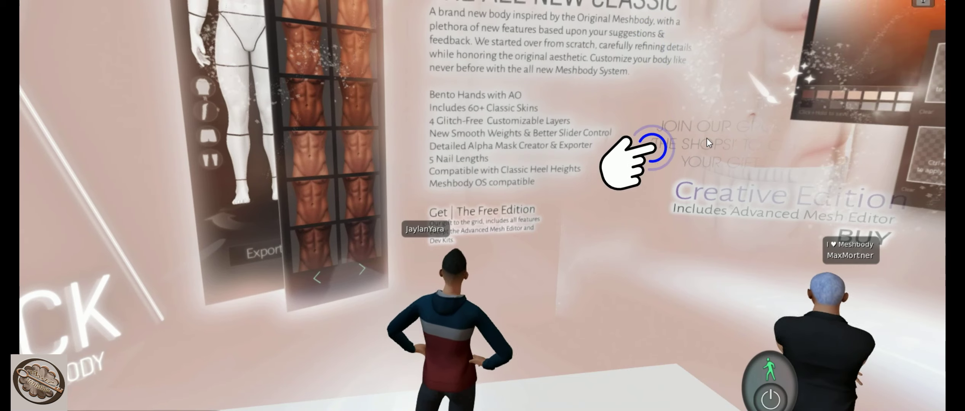
Step: Join The Shops! group via the sign's chat invitation link, then close its Group Profile
{"action": "left_click", "coordinate": [706, 138]}
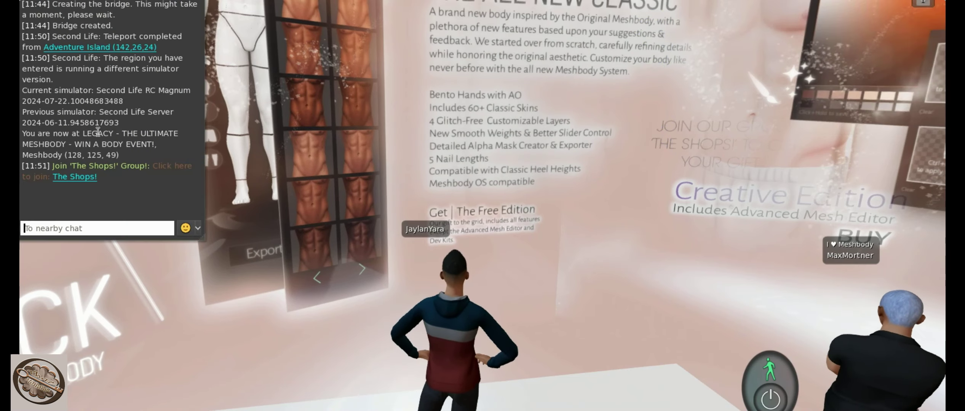
{"action": "left_click", "coordinate": [75, 177]}
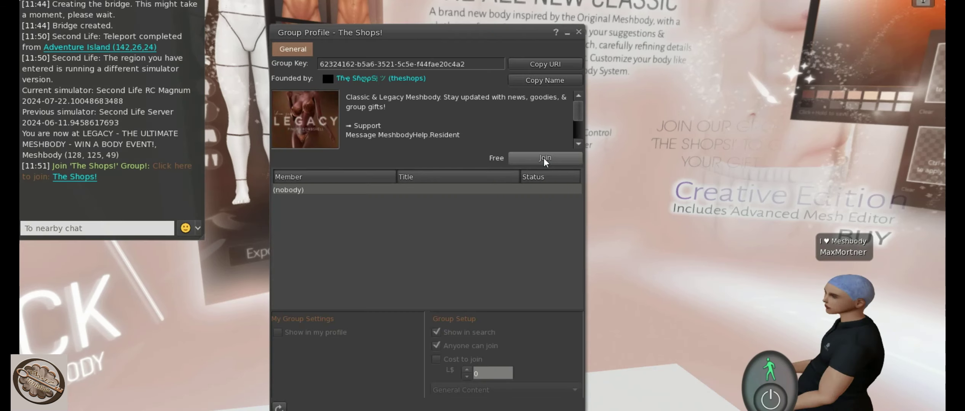
{"action": "left_click", "coordinate": [545, 158]}
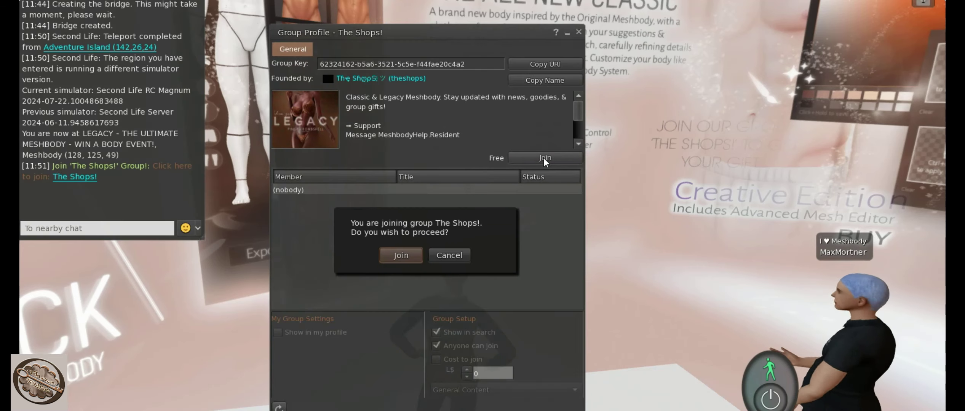
{"action": "left_click", "coordinate": [398, 256]}
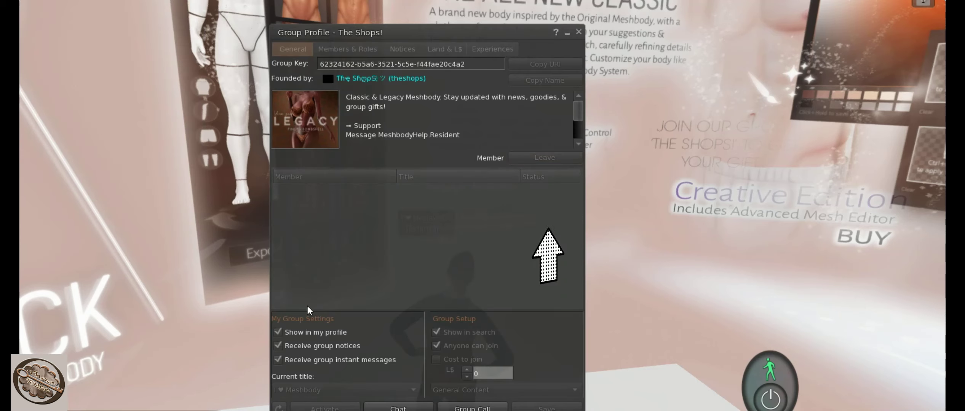
{"action": "left_click", "coordinate": [579, 33]}
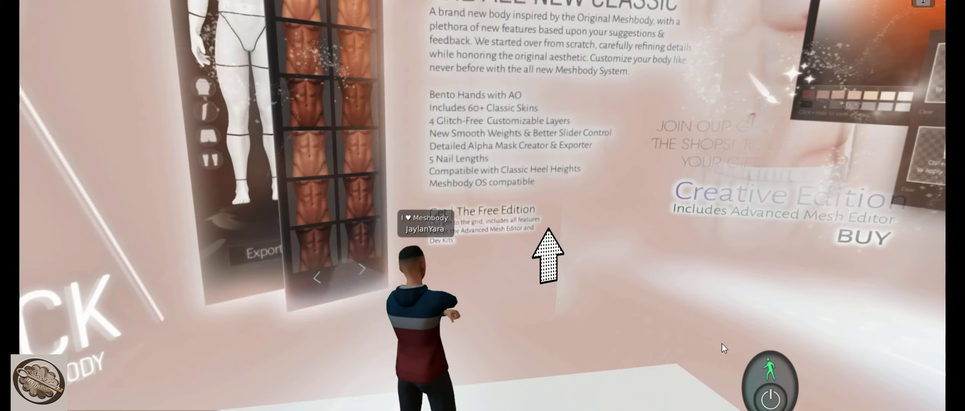
Step: Get the free Classic Meshbody (m) Gift Edition and move the Inventory and Appearance buttons to the left toolbar
{"action": "scroll", "coordinate": [720, 339], "scroll_direction": "up", "scroll_amount": 5}
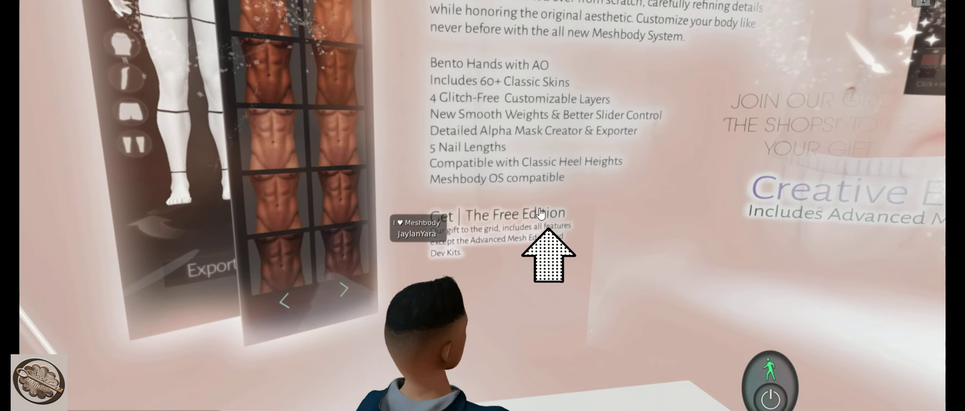
{"action": "left_click", "coordinate": [497, 219]}
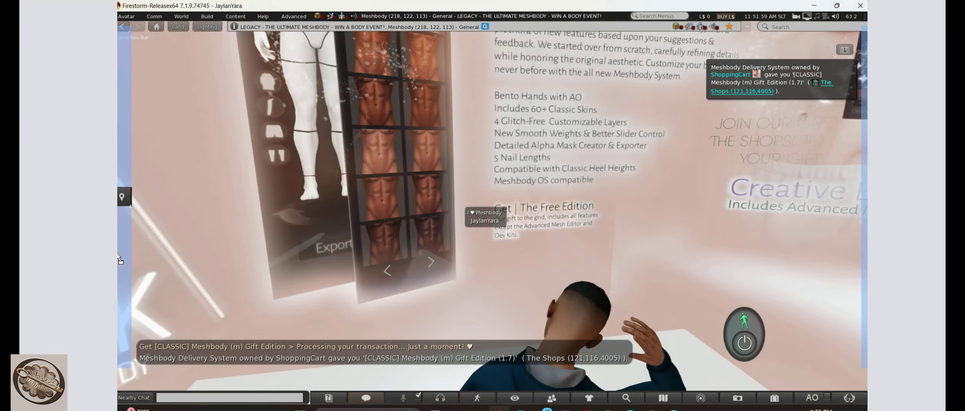
{"action": "left_click_drag", "start_coordinate": [119, 259], "coordinate": [120, 260]}
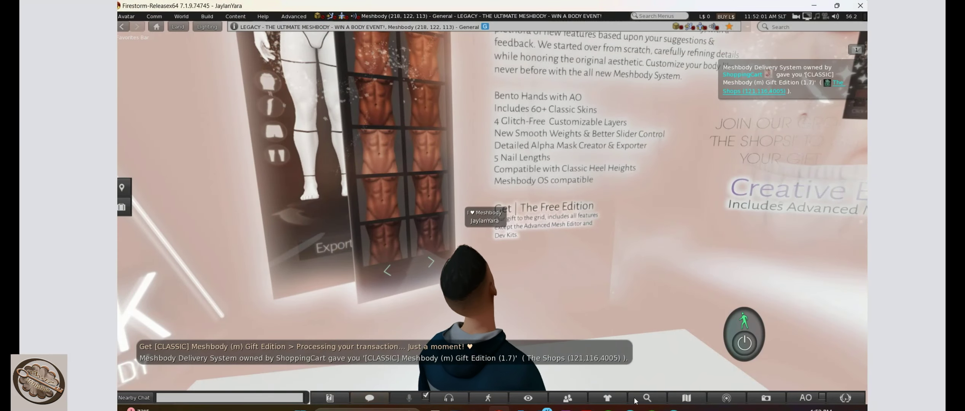
{"action": "left_click", "coordinate": [607, 398]}
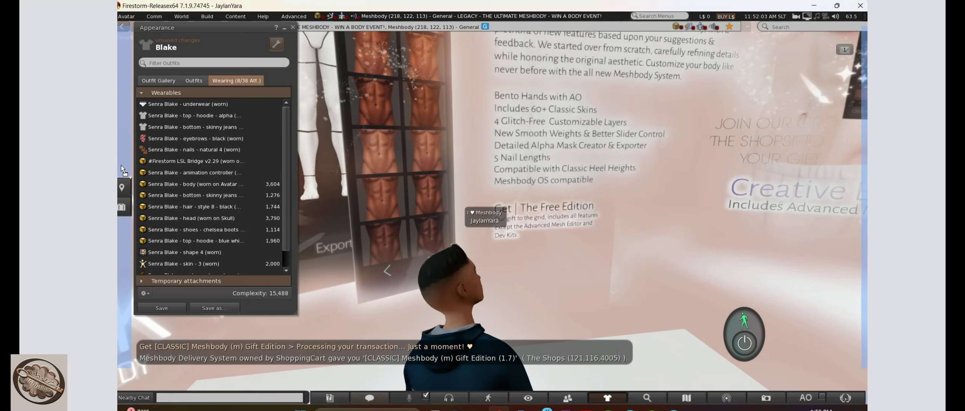
{"action": "left_click_drag", "start_coordinate": [121, 168], "coordinate": [121, 219]}
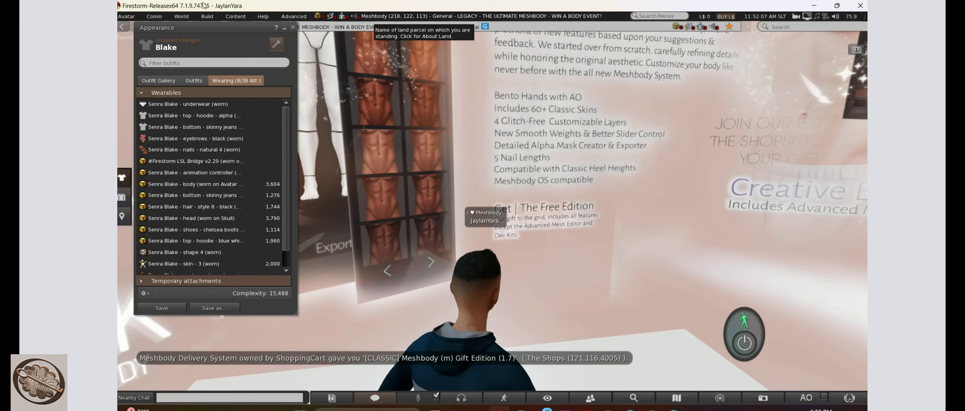
{"action": "left_click", "coordinate": [292, 27]}
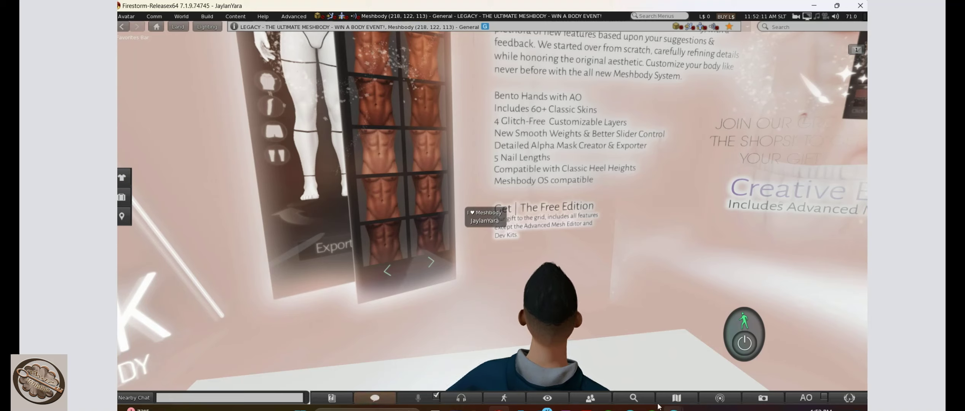
Step: Add Pose Stand, Favorite Wearables, People and Camera controls buttons to the left toolbar from Toolbar buttons
{"action": "right_click", "coordinate": [557, 398]}
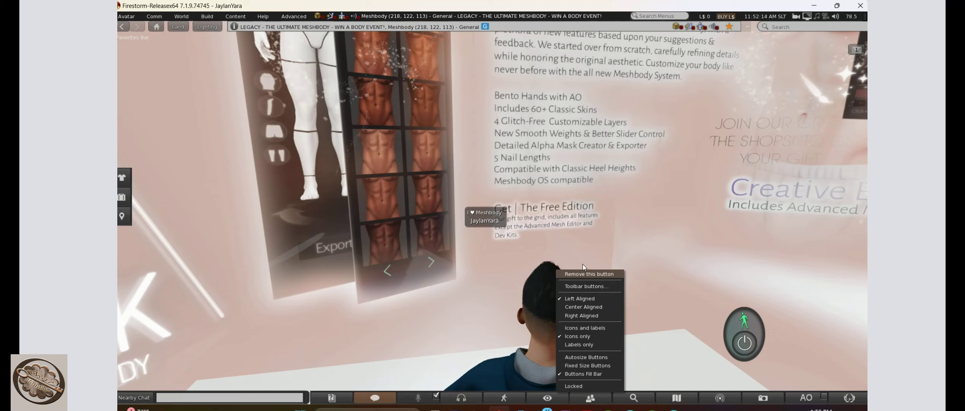
{"action": "left_click", "coordinate": [580, 286]}
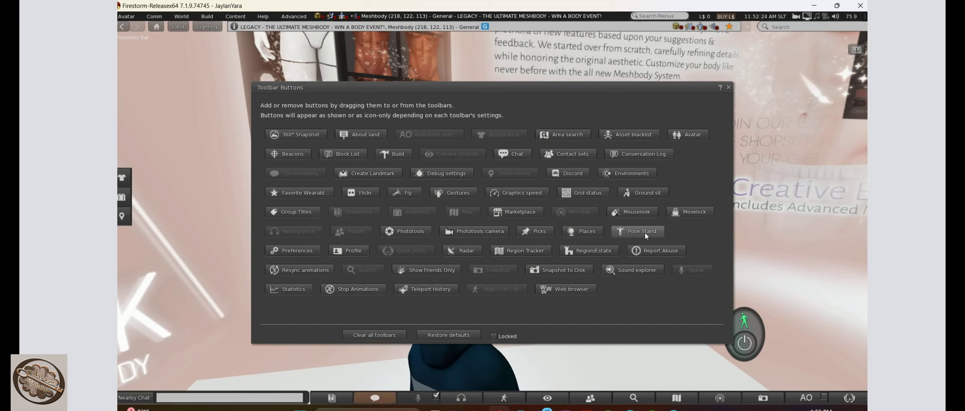
{"action": "left_click_drag", "start_coordinate": [366, 248], "coordinate": [142, 240]}
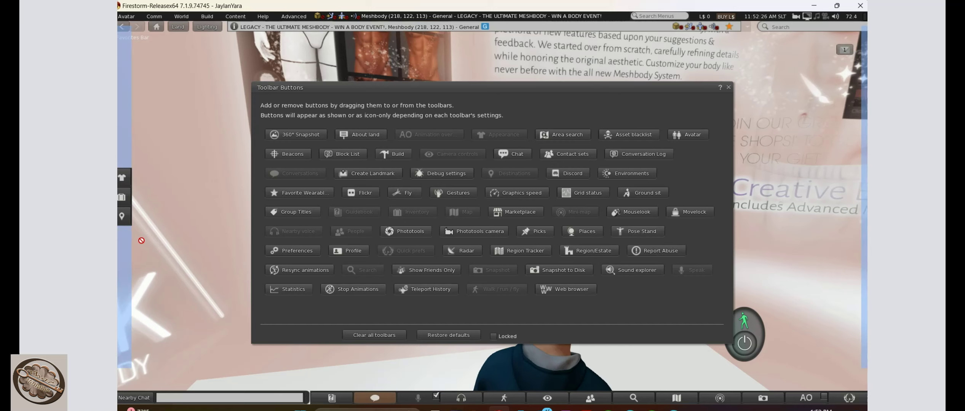
{"action": "left_click_drag", "start_coordinate": [122, 207], "coordinate": [122, 207]}
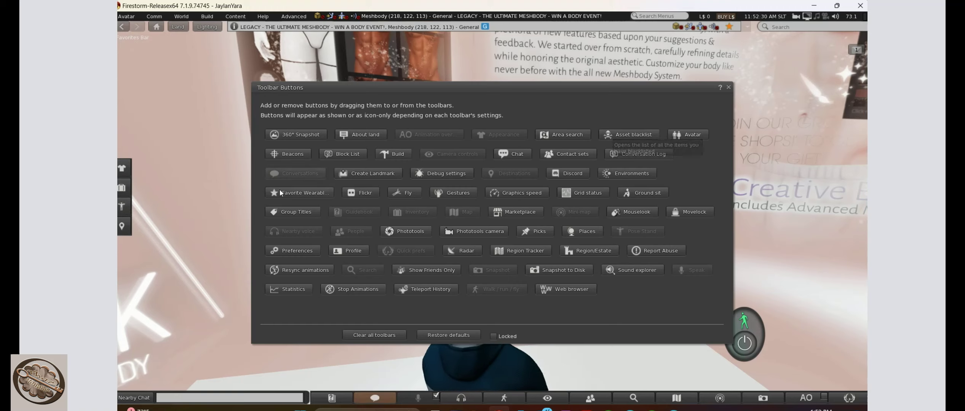
{"action": "left_click_drag", "start_coordinate": [319, 192], "coordinate": [119, 157]}
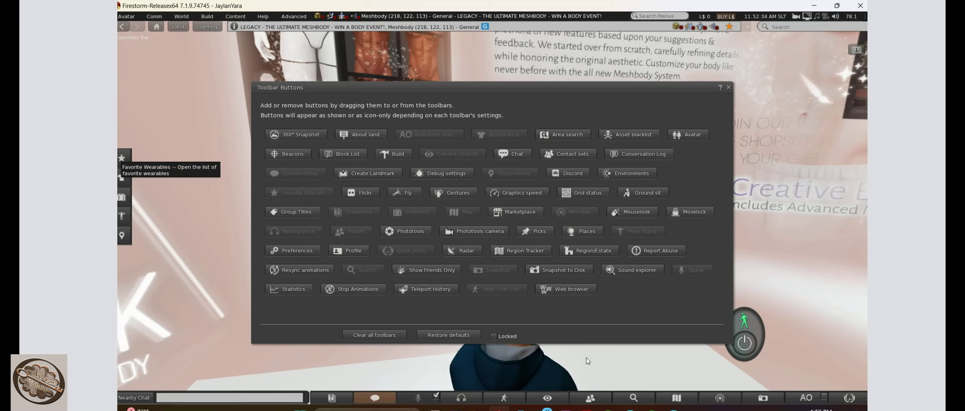
{"action": "left_click_drag", "start_coordinate": [587, 362], "coordinate": [496, 365]}
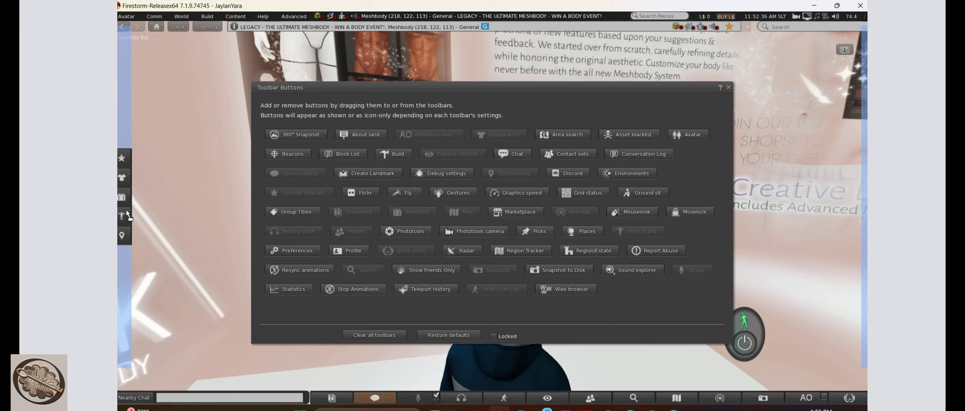
{"action": "left_click_drag", "start_coordinate": [119, 209], "coordinate": [120, 210]}
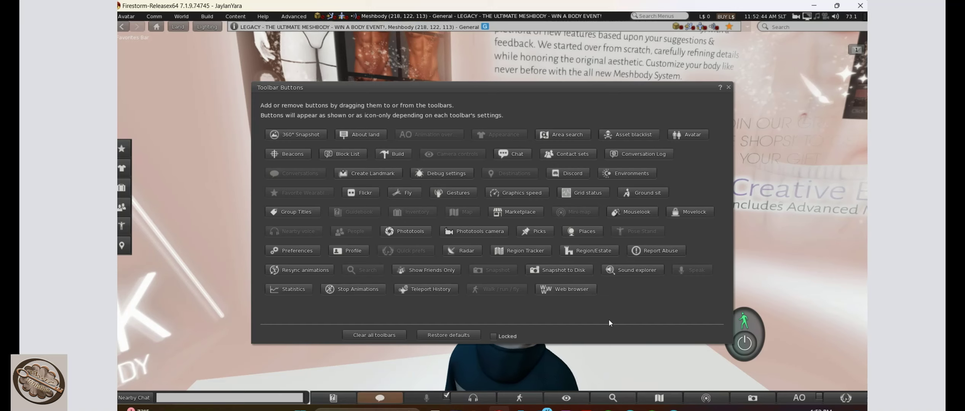
{"action": "left_click_drag", "start_coordinate": [542, 399], "coordinate": [118, 319]}
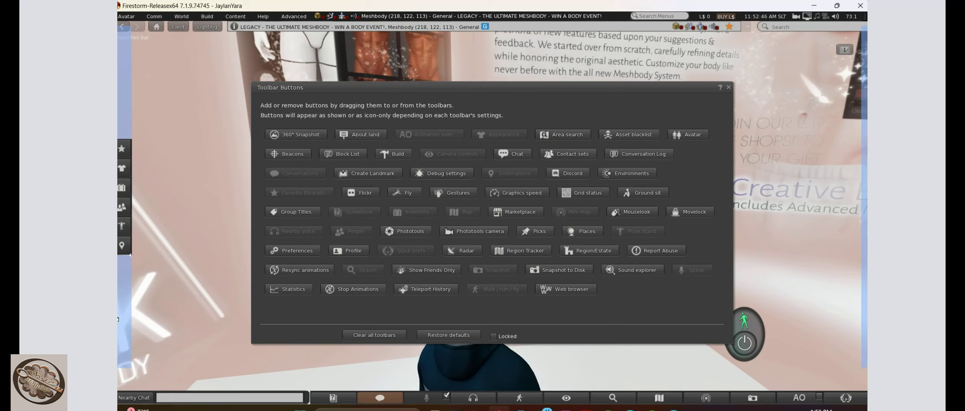
{"action": "left_click_drag", "start_coordinate": [119, 283], "coordinate": [119, 283]}
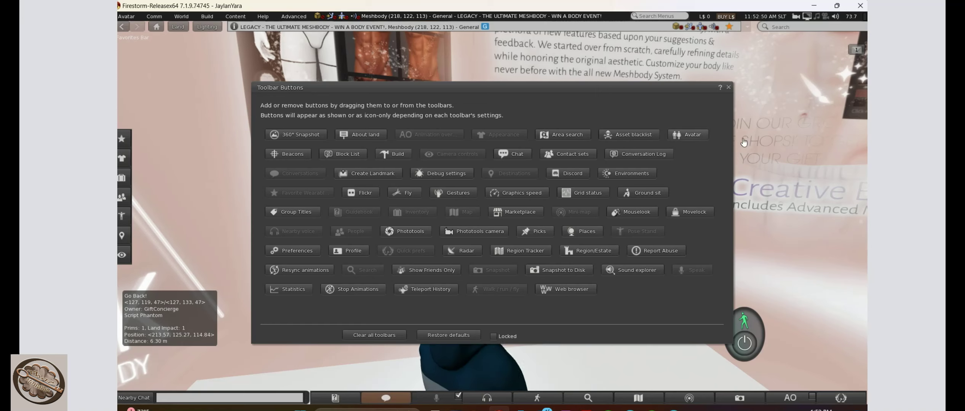
{"action": "left_click", "coordinate": [728, 88]}
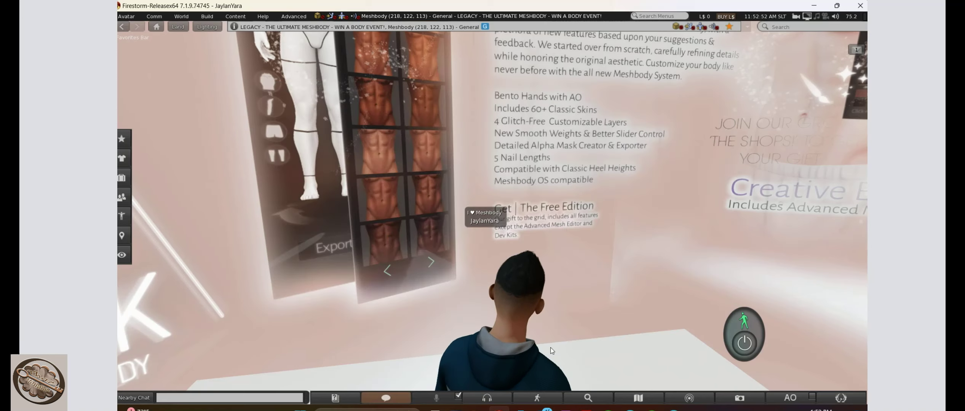